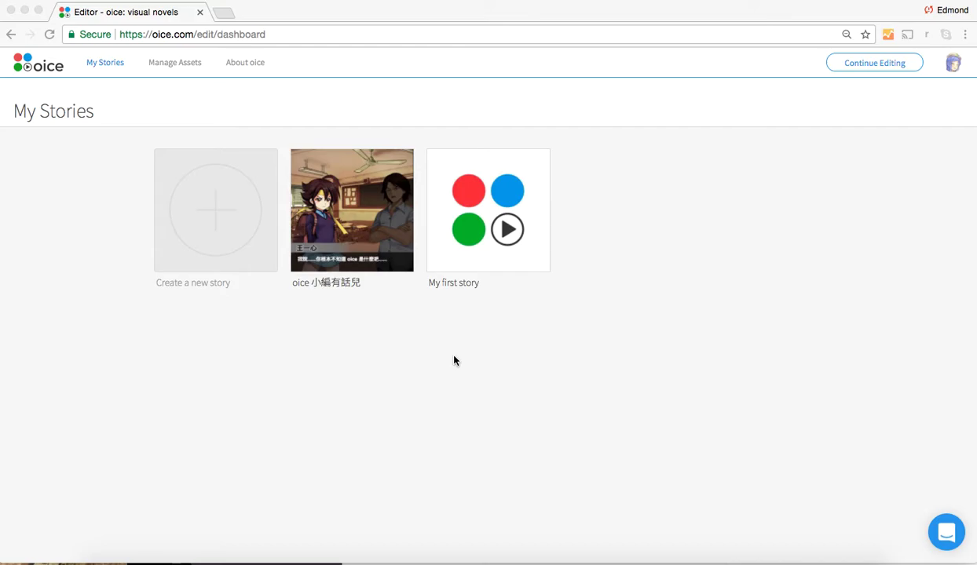
Open the oice "oice 隆重面世！" from the story "oice 小編有話兒" for editing
{"action": "left_click", "coordinate": [355, 317]}
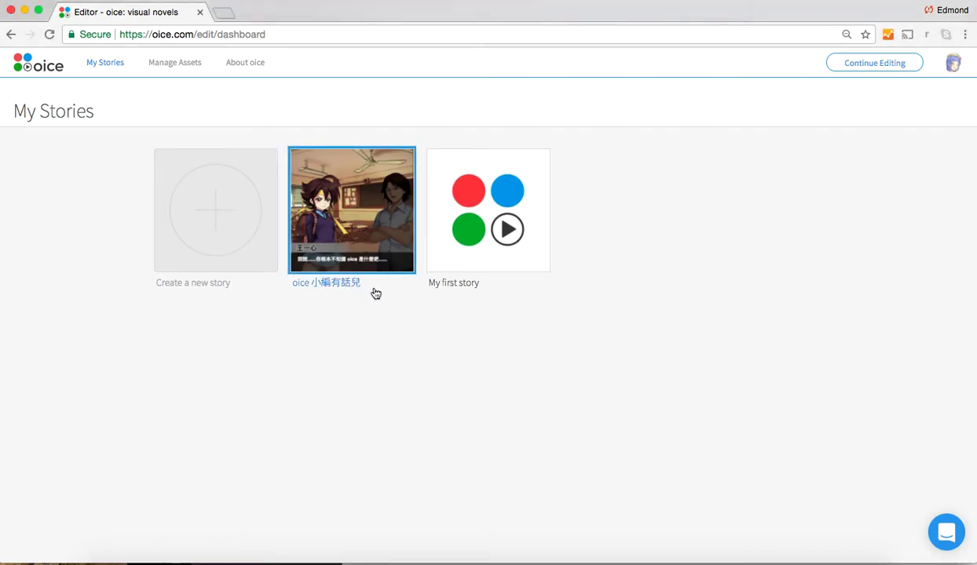
{"action": "left_click", "coordinate": [353, 234]}
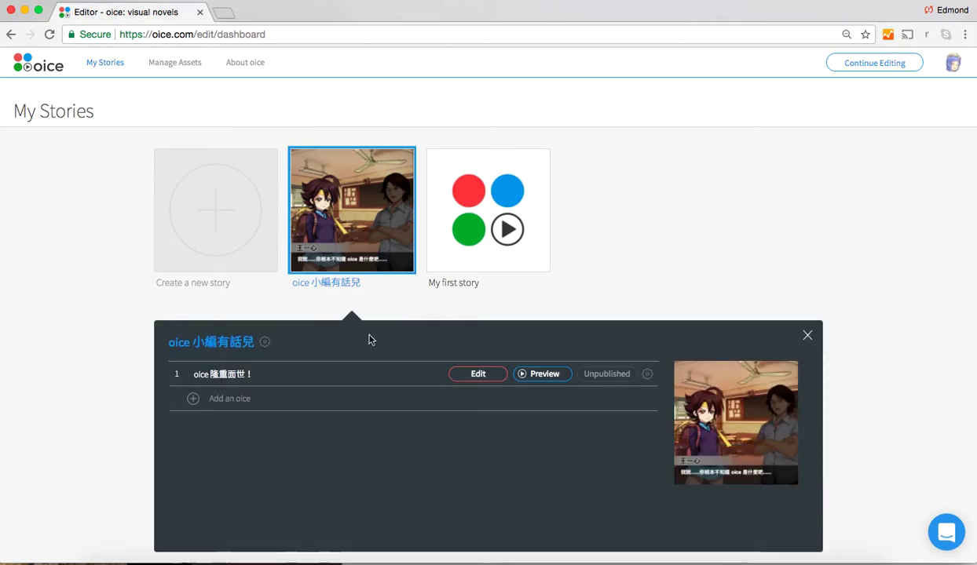
{"action": "left_click", "coordinate": [481, 378]}
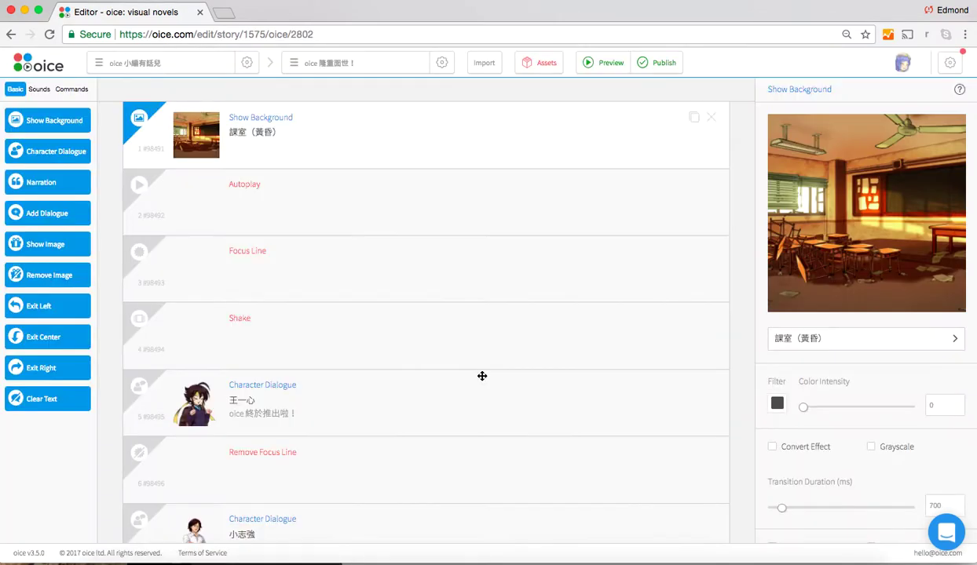
Find the "2 + 2 = ？" Option block in the script and open its settings
{"action": "scroll", "coordinate": [483, 376], "scroll_direction": "down", "scroll_amount": 10}
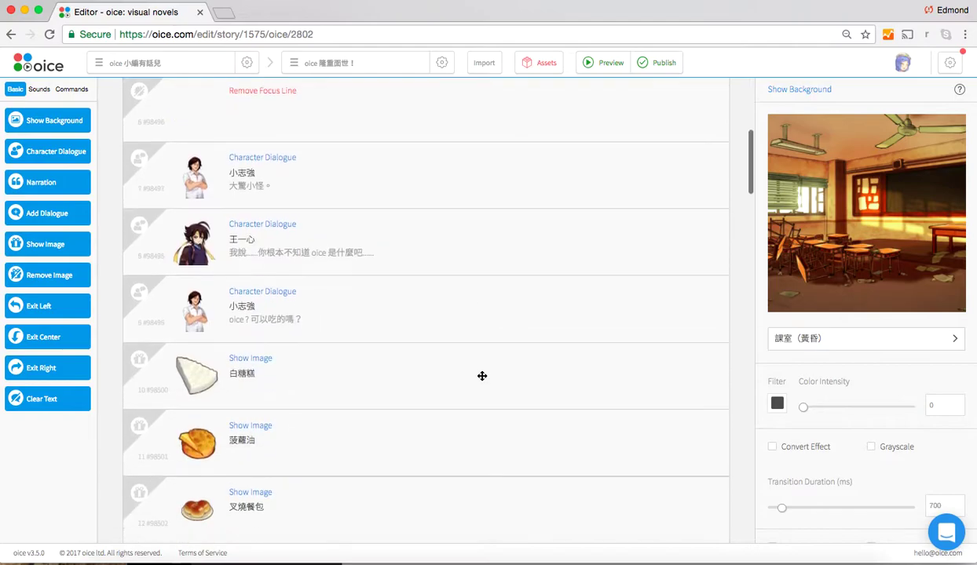
{"action": "scroll", "coordinate": [482, 376], "scroll_direction": "down", "scroll_amount": 10}
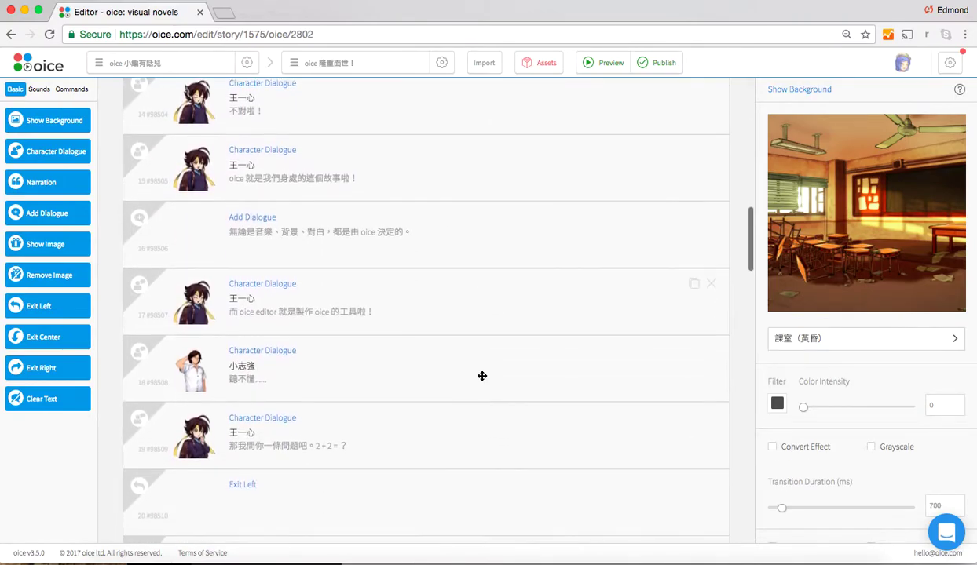
{"action": "scroll", "coordinate": [483, 376], "scroll_direction": "down", "scroll_amount": 8}
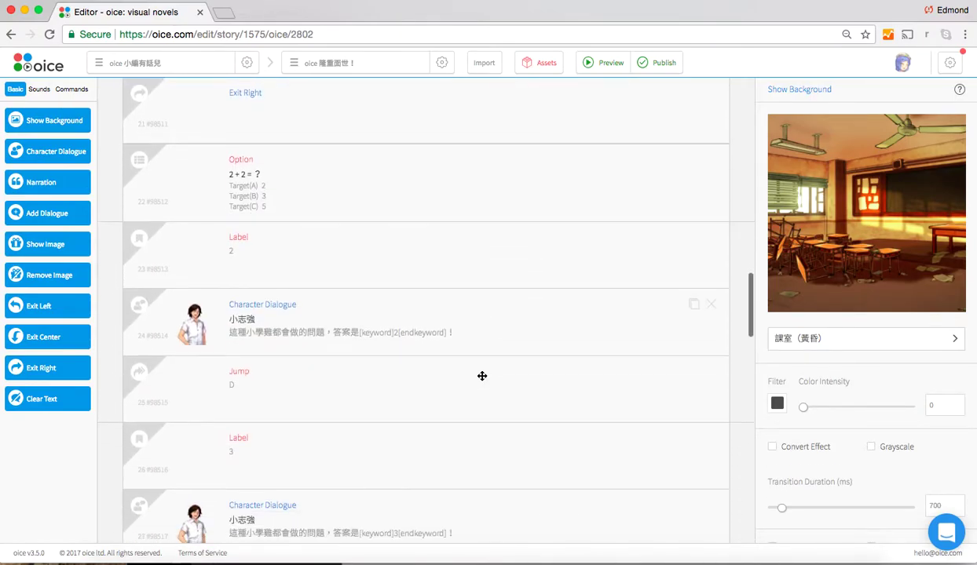
{"action": "scroll", "coordinate": [482, 376], "scroll_direction": "down", "scroll_amount": 2}
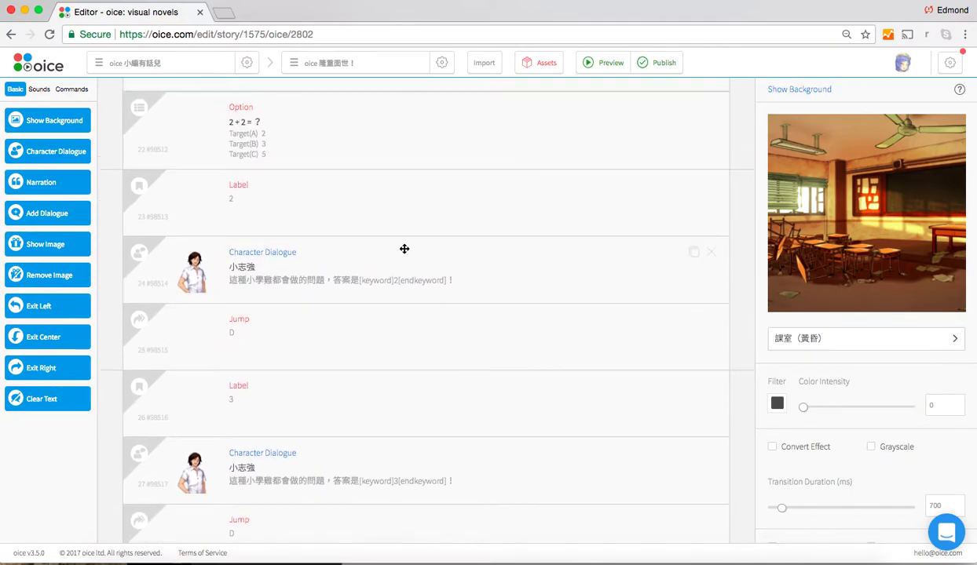
{"action": "left_click", "coordinate": [371, 145]}
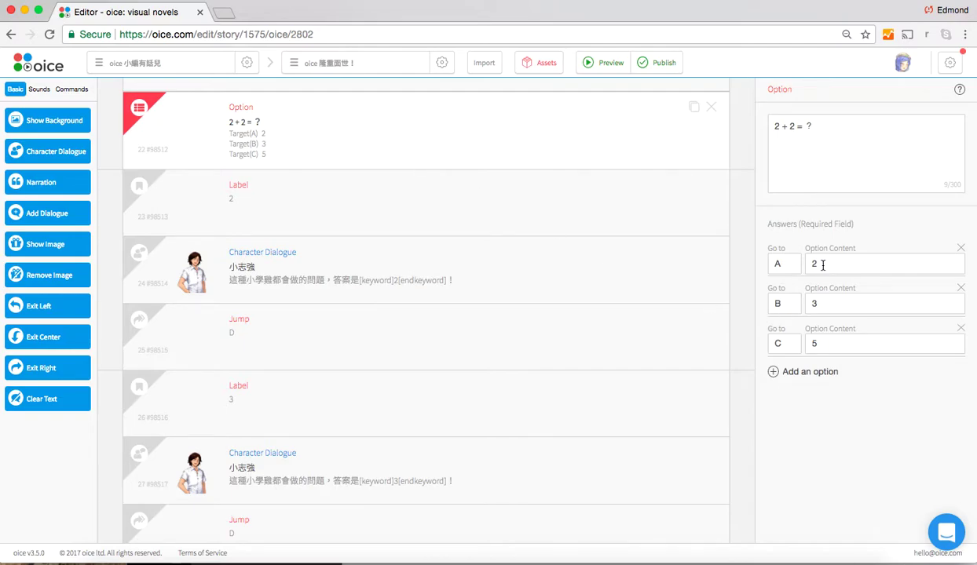
{"action": "left_click", "coordinate": [825, 346]}
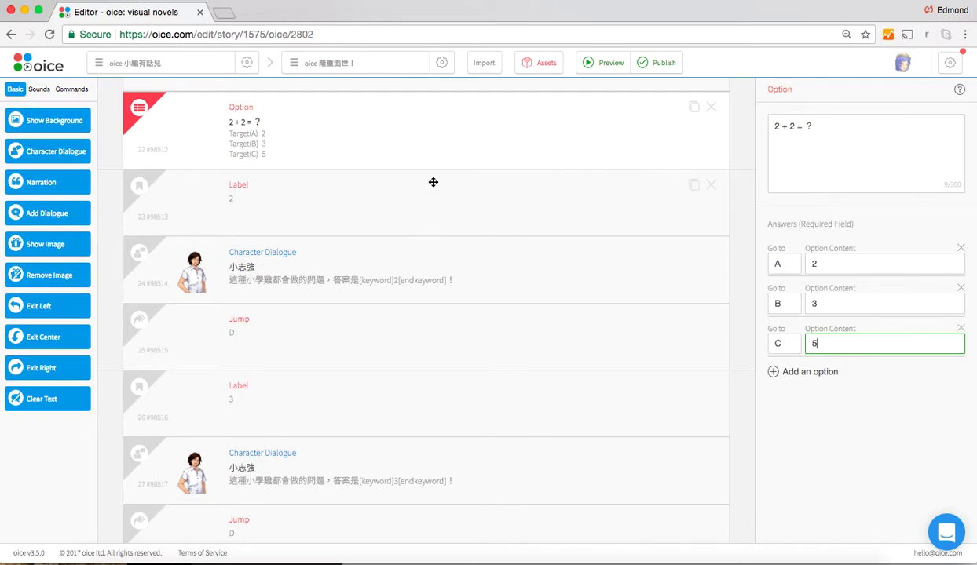
{"action": "left_click", "coordinate": [409, 144]}
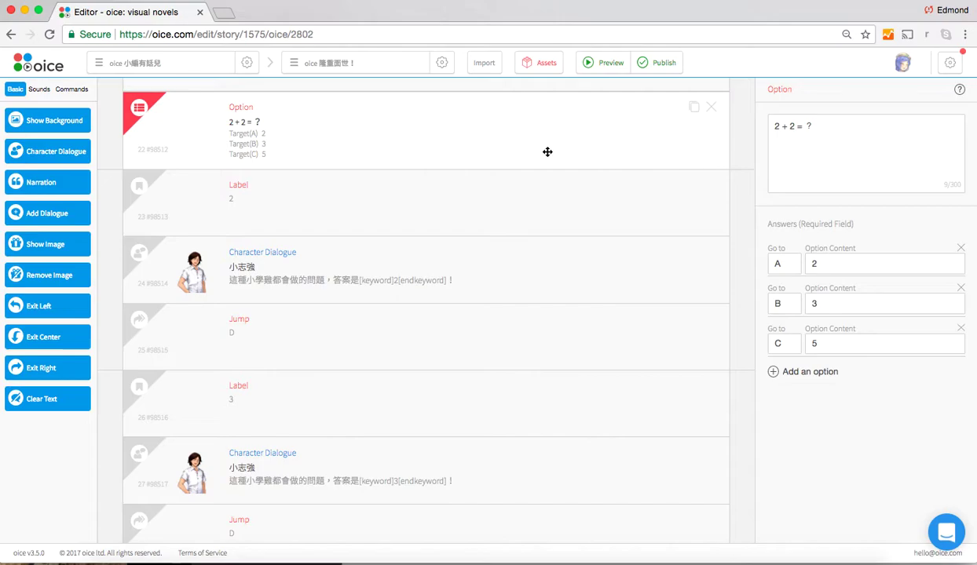
Look through the Basic, Sounds and Commands block sets, ending on Commands, where the Option block is offered
{"action": "left_click", "coordinate": [71, 88]}
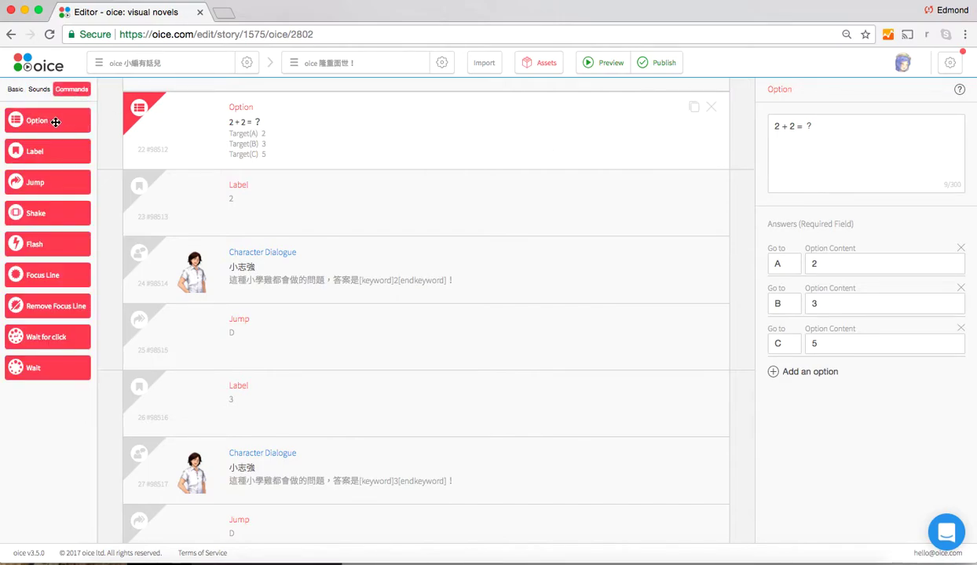
{"action": "left_click", "coordinate": [14, 90]}
{"action": "left_click", "coordinate": [39, 90]}
{"action": "left_click", "coordinate": [71, 90]}
Examine the Option block's question text and the content of its three answers
{"action": "left_click", "coordinate": [859, 146]}
{"action": "left_click_drag", "start_coordinate": [857, 134], "coordinate": [740, 123]}
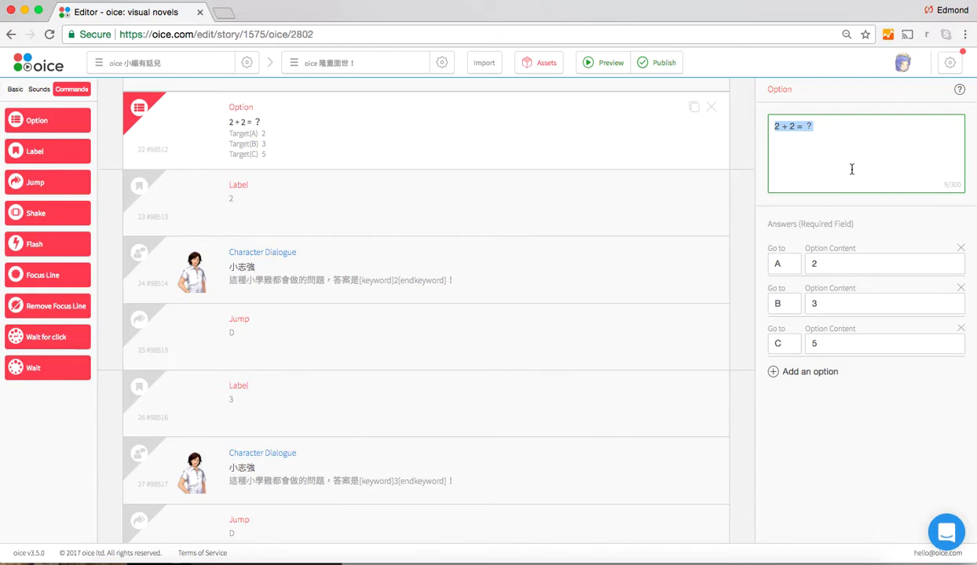
{"action": "left_click", "coordinate": [828, 128]}
{"action": "left_click_drag", "start_coordinate": [828, 128], "coordinate": [735, 122]}
{"action": "left_click", "coordinate": [833, 262]}
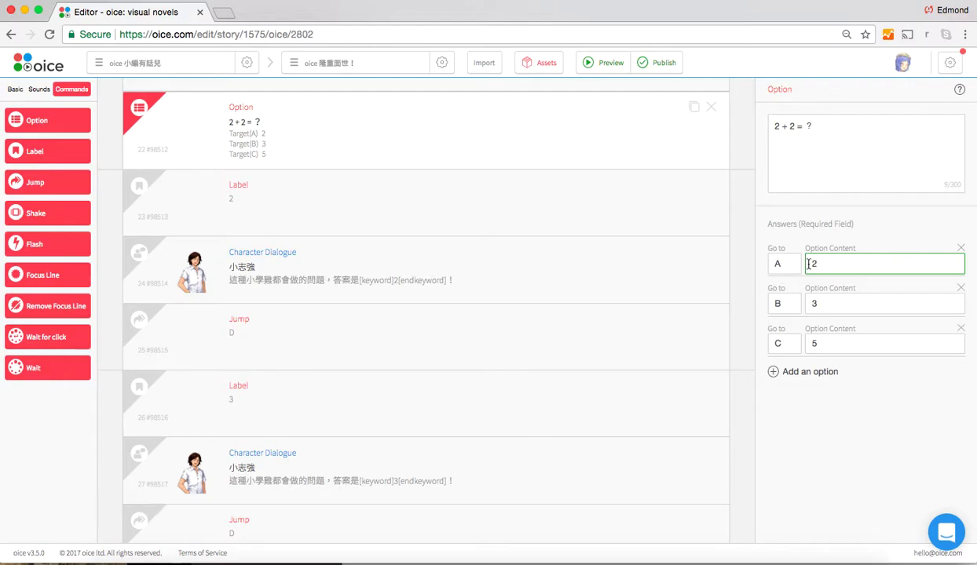
{"action": "double_click", "coordinate": [805, 306]}
{"action": "double_click", "coordinate": [802, 343]}
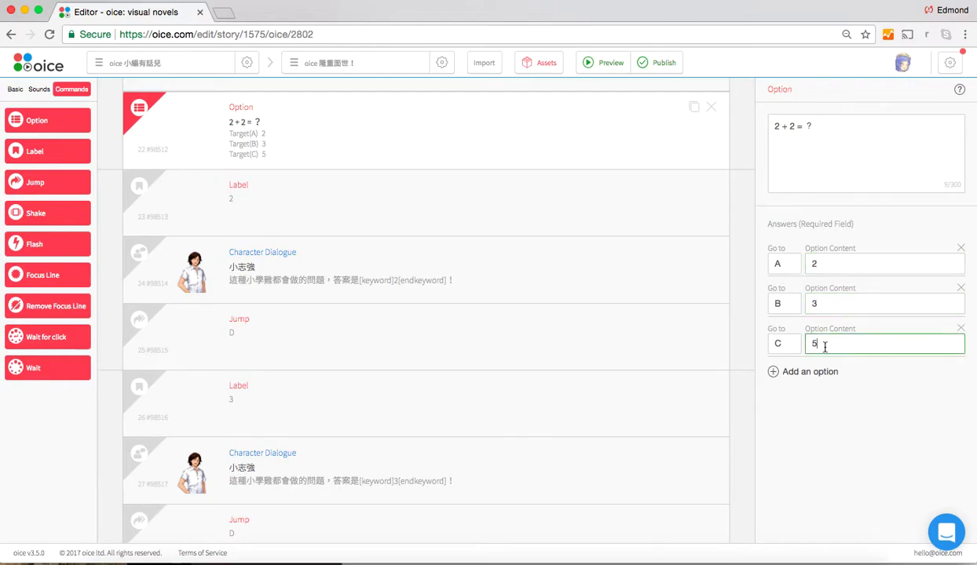
Examine the Go to target paired with each of the Option block's three answers
{"action": "left_click", "coordinate": [771, 265]}
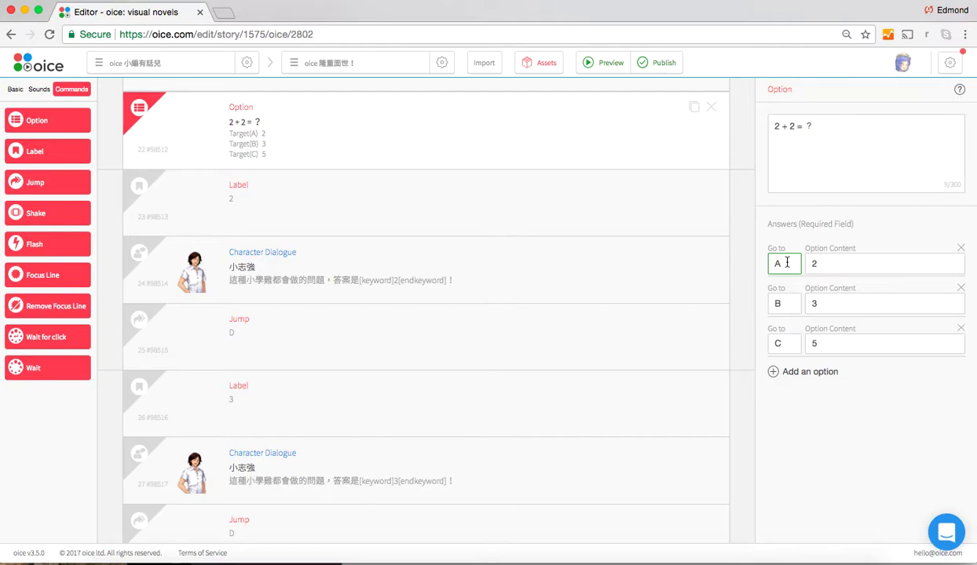
{"action": "left_click", "coordinate": [854, 264]}
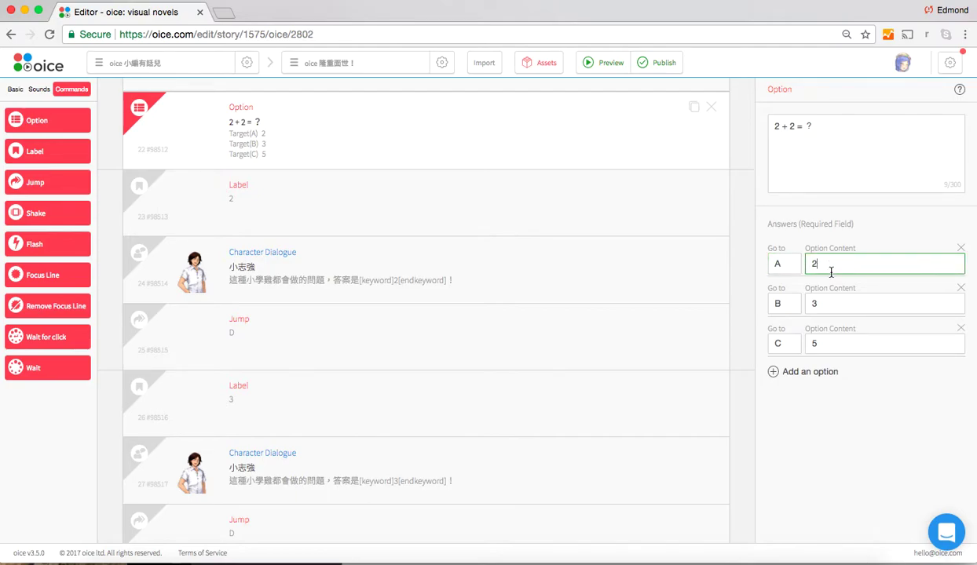
{"action": "left_click", "coordinate": [786, 268]}
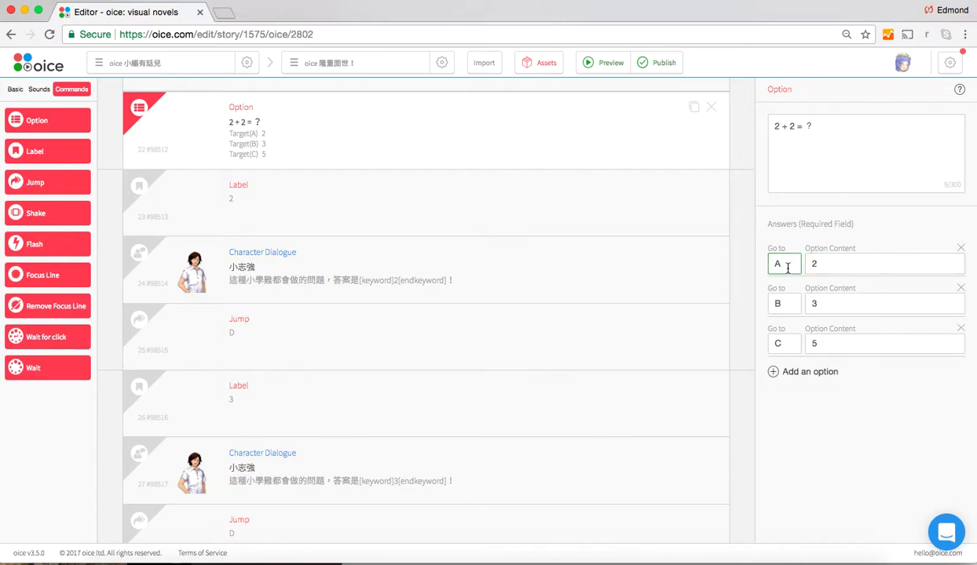
{"action": "left_click", "coordinate": [840, 305]}
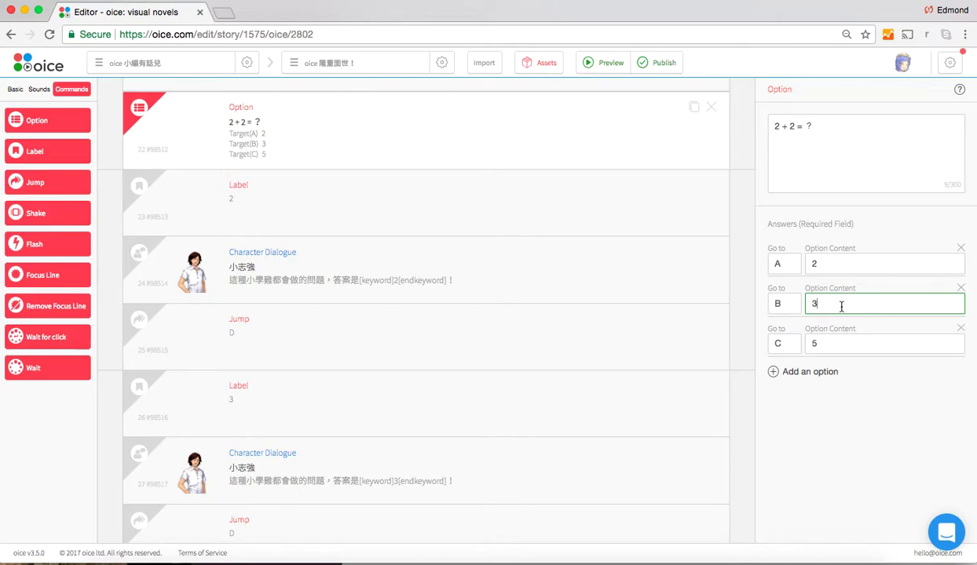
{"action": "key", "text": "shift+Tab"}
{"action": "left_click", "coordinate": [845, 346]}
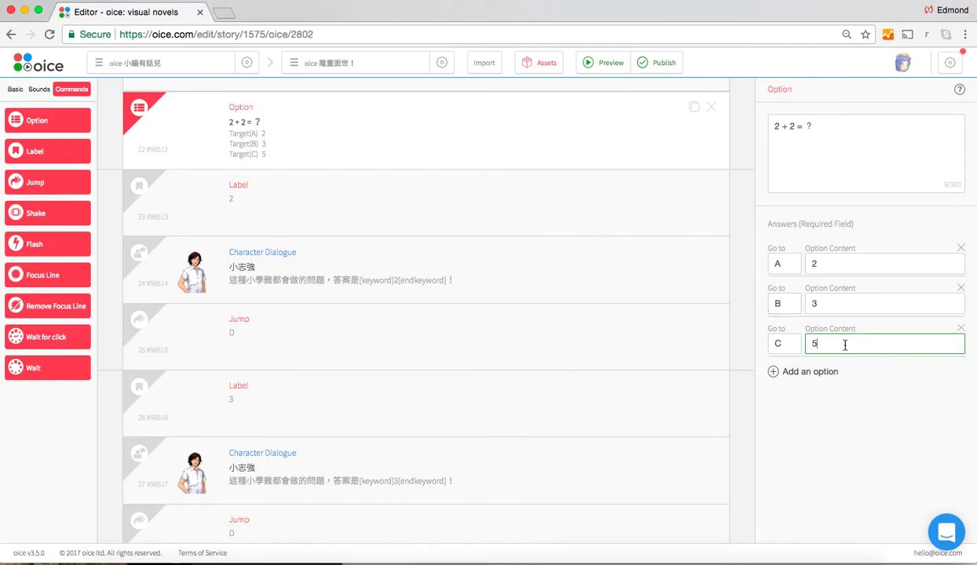
{"action": "left_click", "coordinate": [788, 343]}
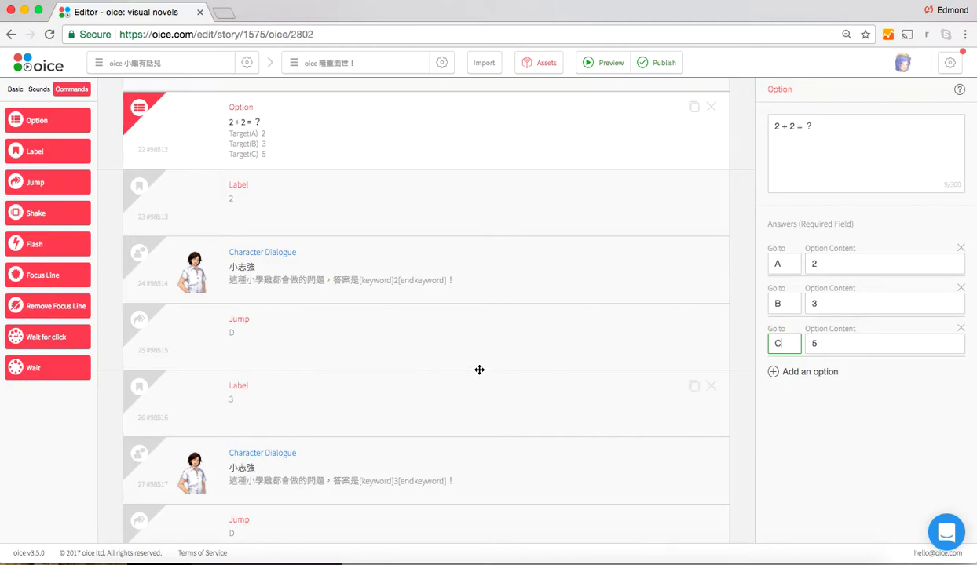
Compare the first answer's Go to target with the text of the Label block described as 2, and inspect the dialogue following that label
{"action": "scroll", "coordinate": [445, 299], "scroll_direction": "up", "scroll_amount": 2}
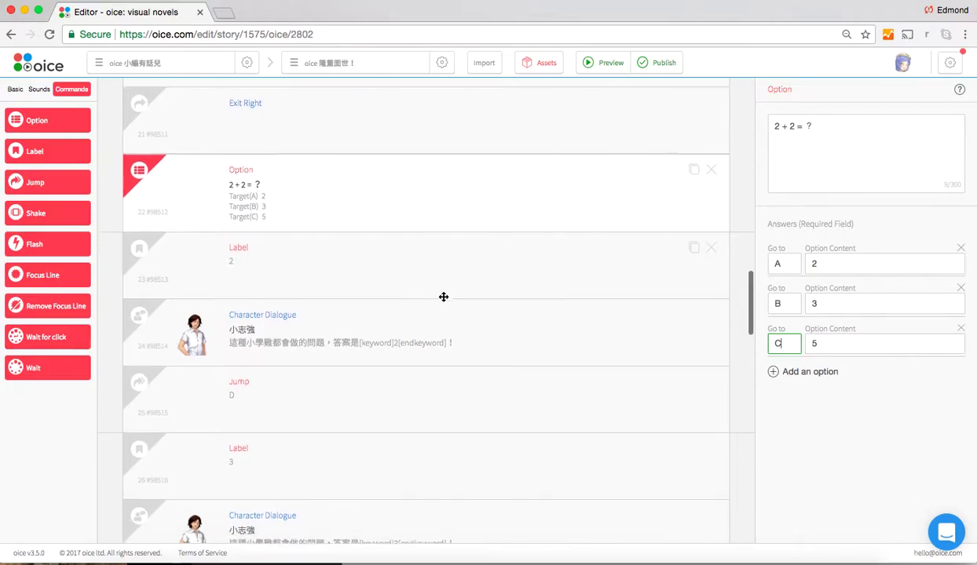
{"action": "left_click", "coordinate": [432, 214]}
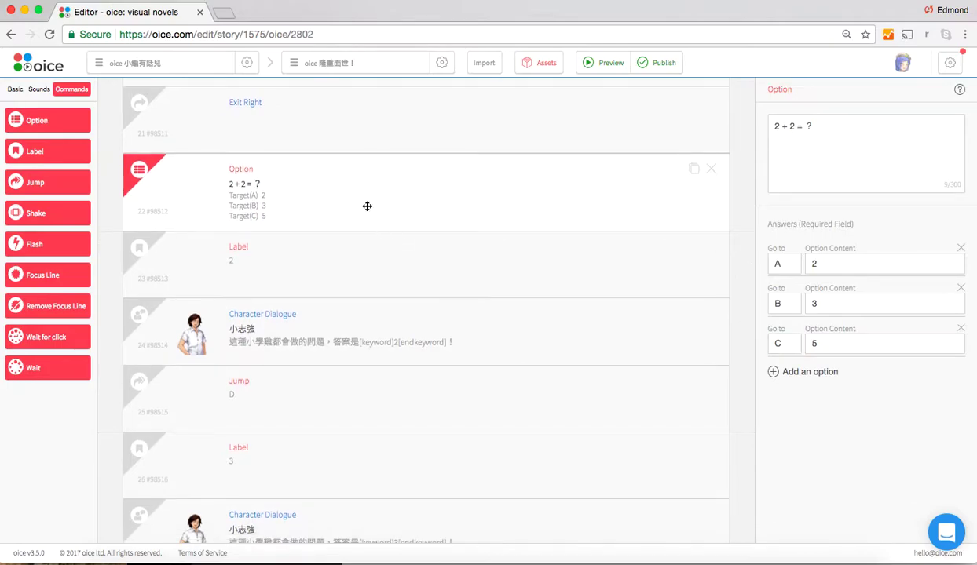
{"action": "left_click", "coordinate": [334, 261]}
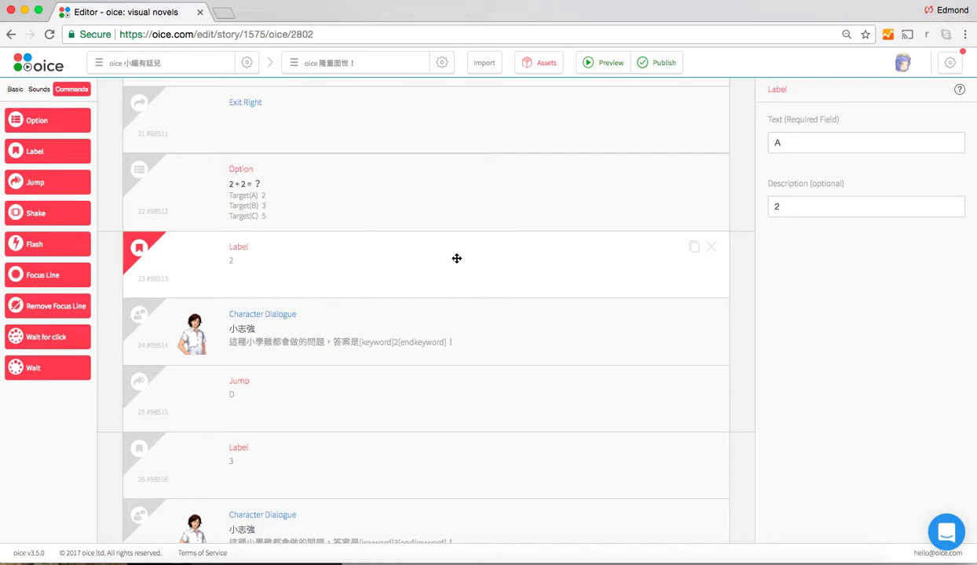
{"action": "left_click", "coordinate": [795, 138]}
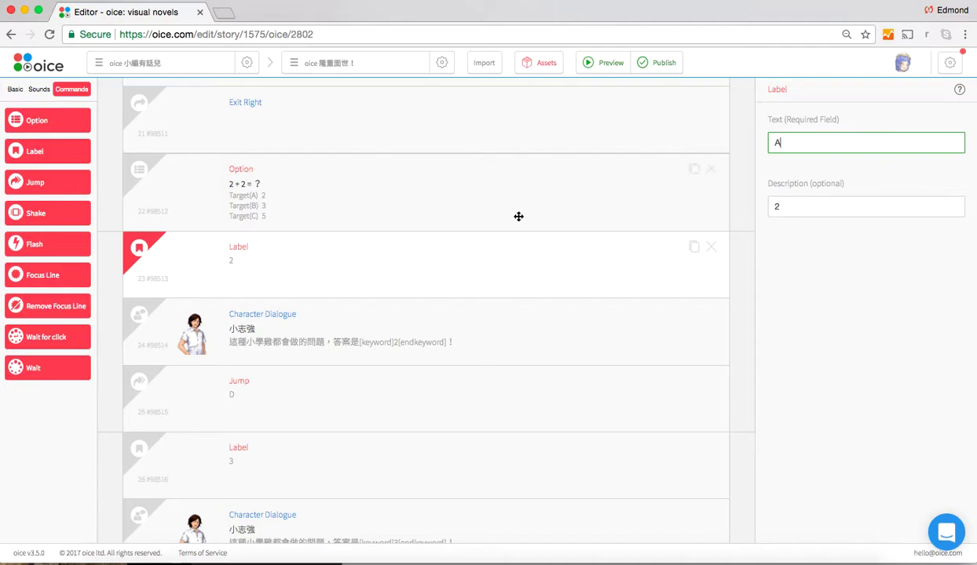
{"action": "left_click", "coordinate": [404, 190]}
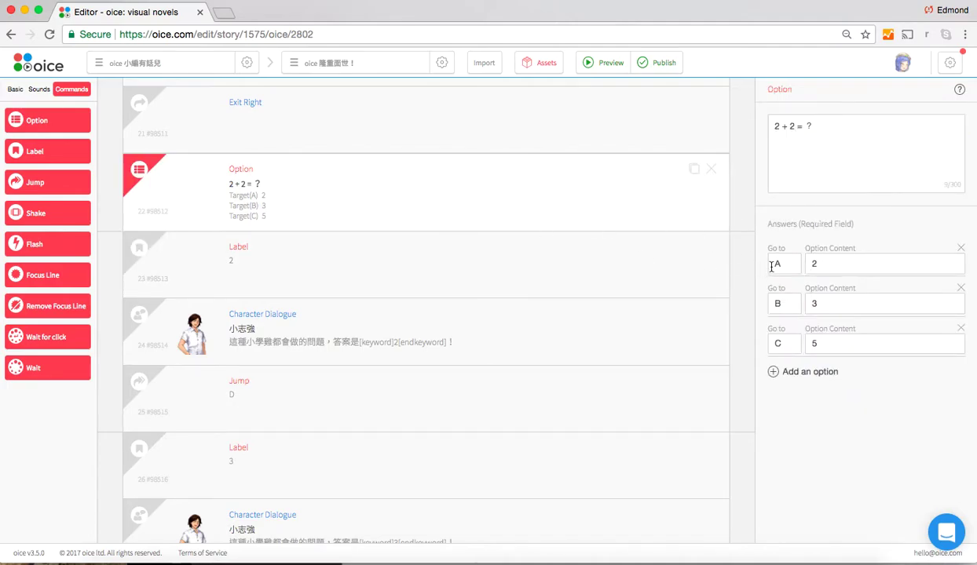
{"action": "left_click", "coordinate": [255, 275]}
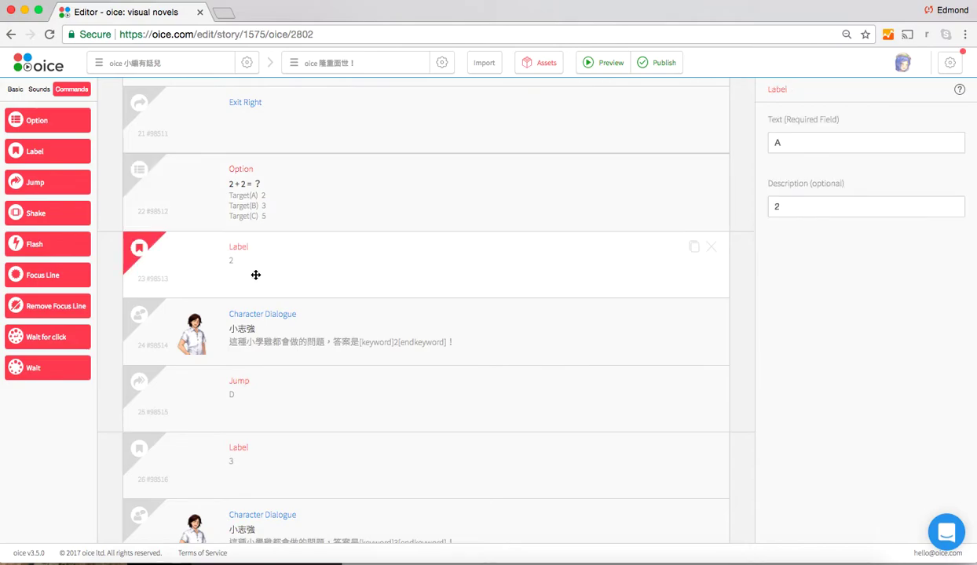
{"action": "scroll", "coordinate": [284, 307], "scroll_direction": "down", "scroll_amount": 3}
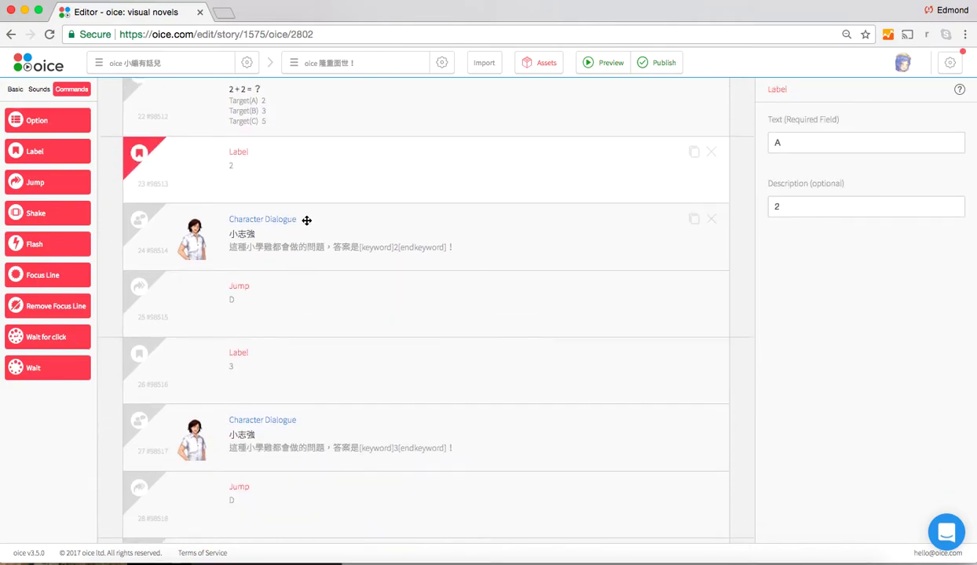
{"action": "left_click", "coordinate": [310, 241]}
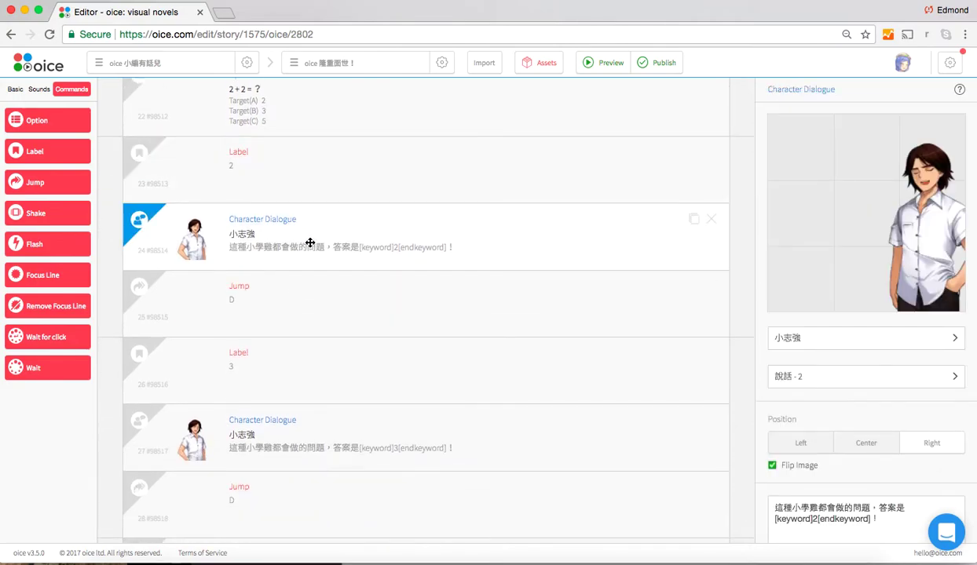
Compare the second answer's Go to target with the text of the Label block described as 3, and inspect the dialogue following that label
{"action": "scroll", "coordinate": [310, 242], "scroll_direction": "up", "scroll_amount": 2}
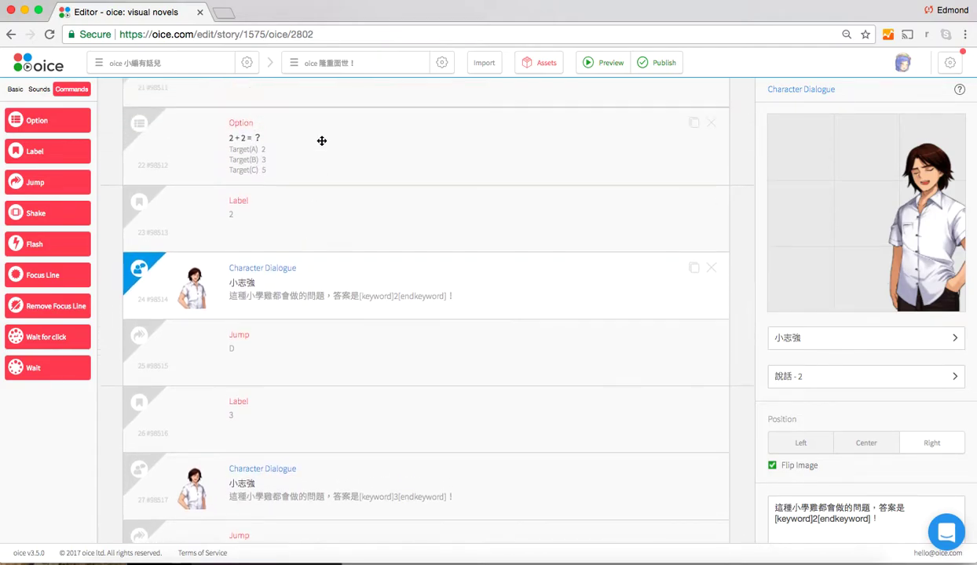
{"action": "left_click", "coordinate": [321, 141]}
{"action": "left_click", "coordinate": [794, 303]}
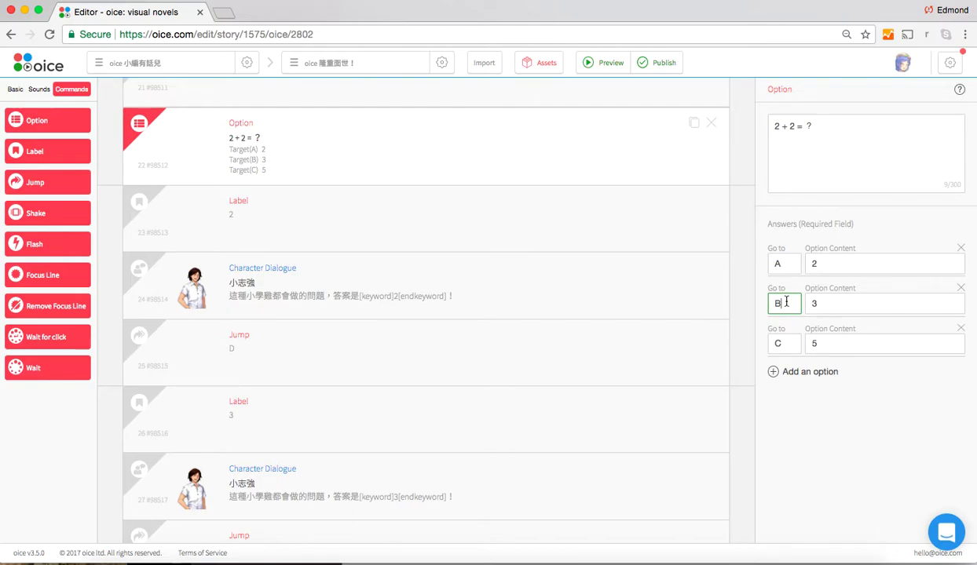
{"action": "scroll", "coordinate": [468, 331], "scroll_direction": "down", "scroll_amount": 3}
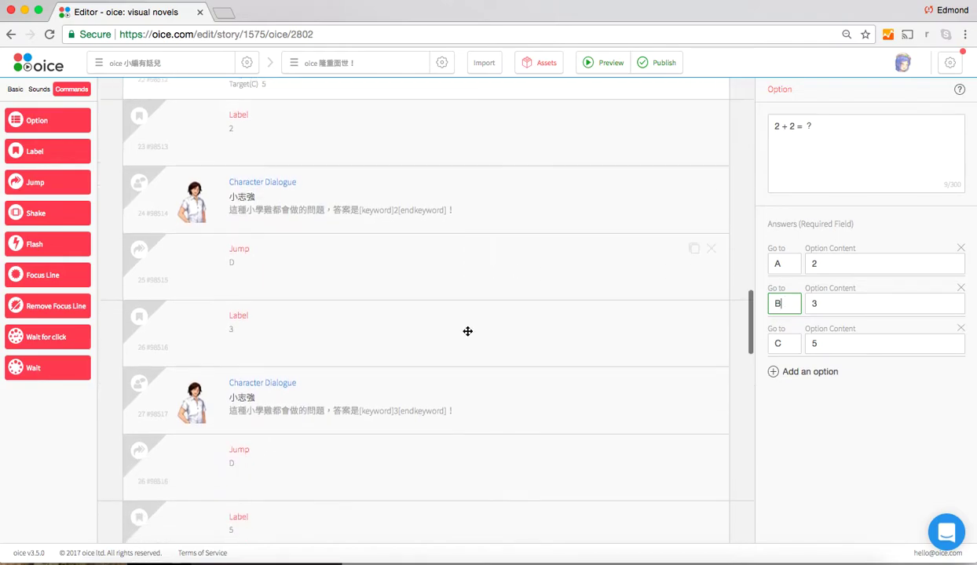
{"action": "left_click", "coordinate": [394, 295]}
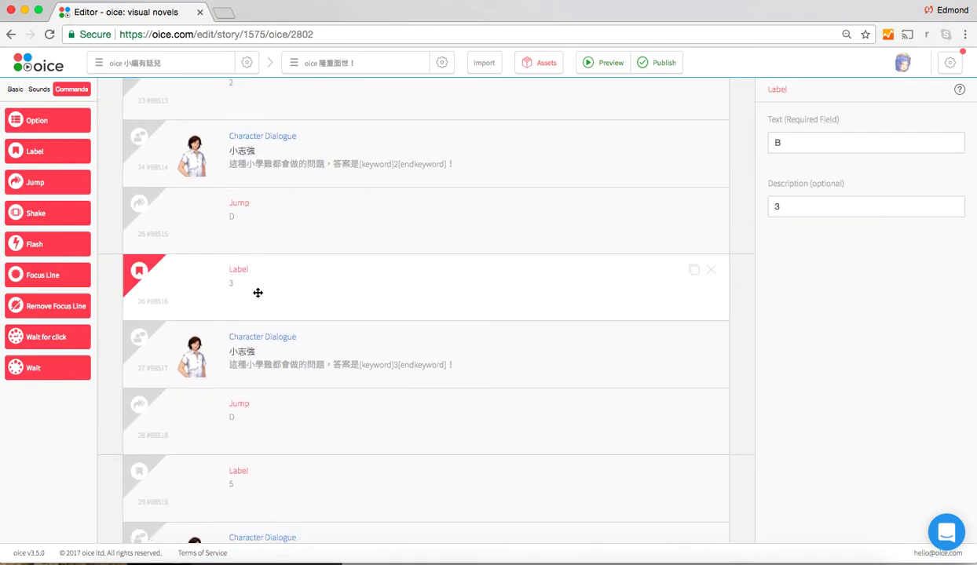
{"action": "left_click", "coordinate": [789, 143]}
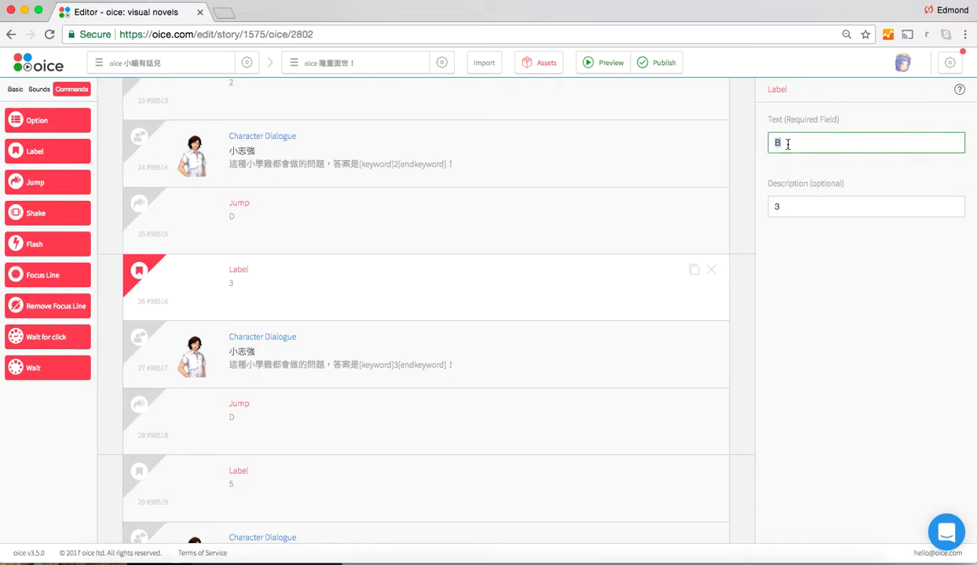
{"action": "left_click", "coordinate": [384, 301]}
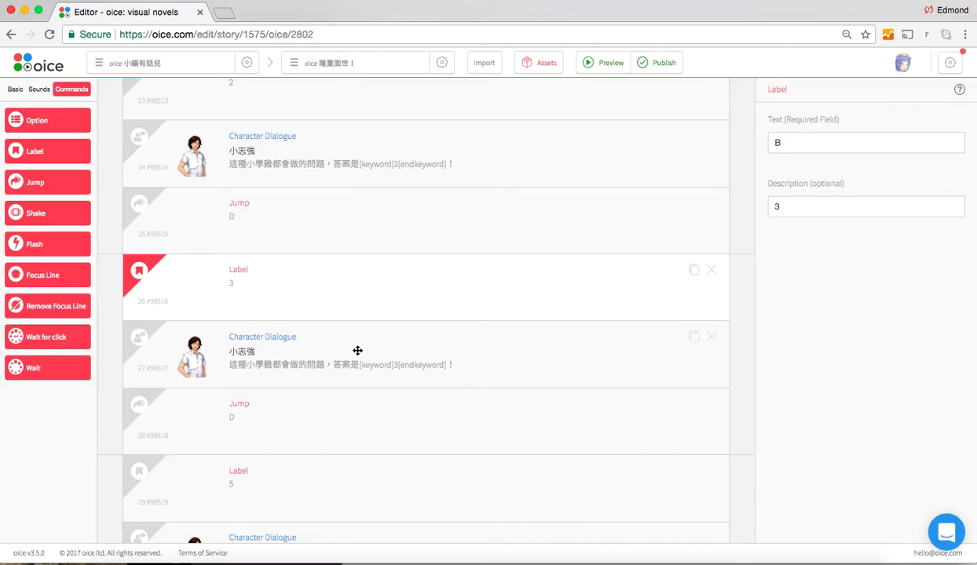
{"action": "left_click", "coordinate": [402, 354]}
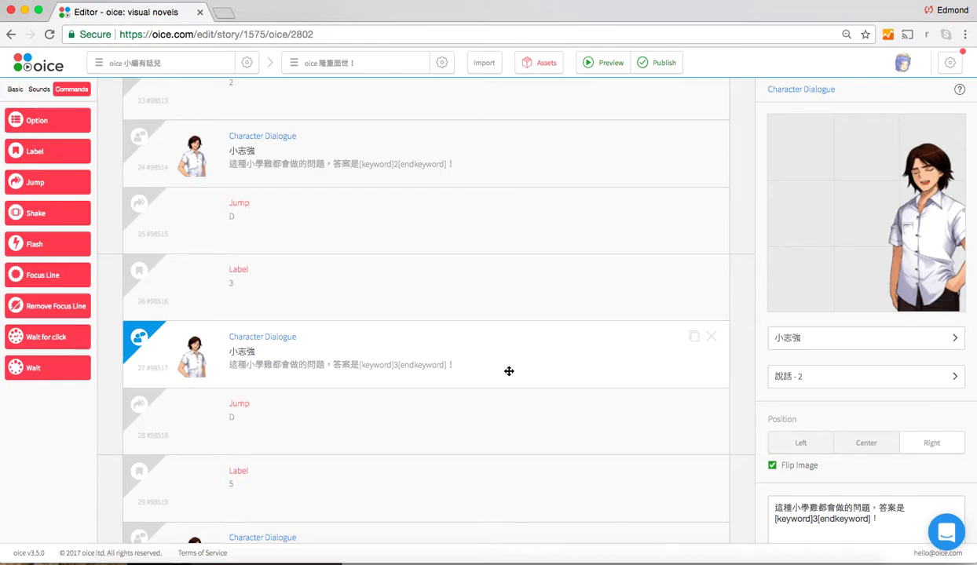
Review the 2 + 2 Option block and the Label block described as 2, together with the dialogue that follows that label
{"action": "scroll", "coordinate": [473, 383], "scroll_direction": "up", "scroll_amount": 3}
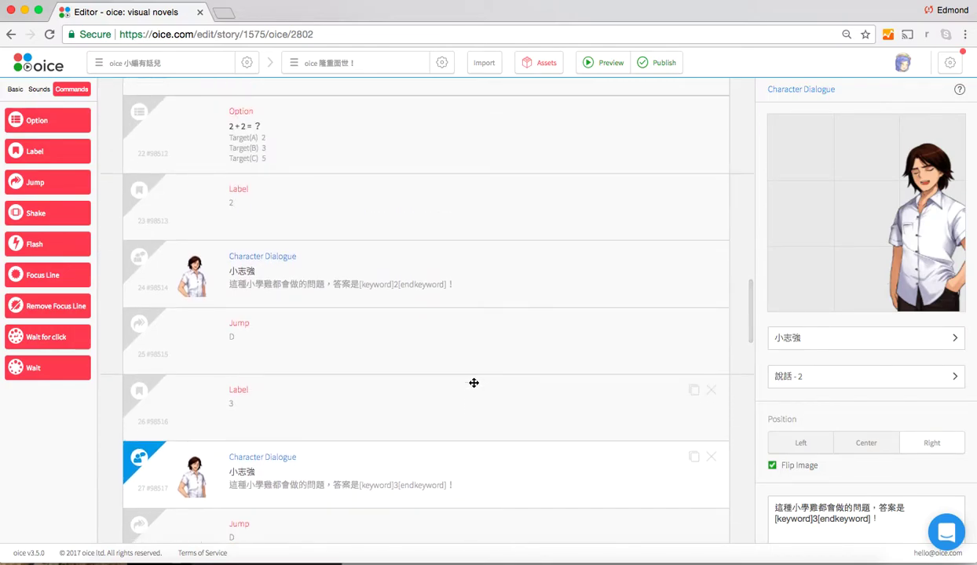
{"action": "left_click", "coordinate": [390, 153]}
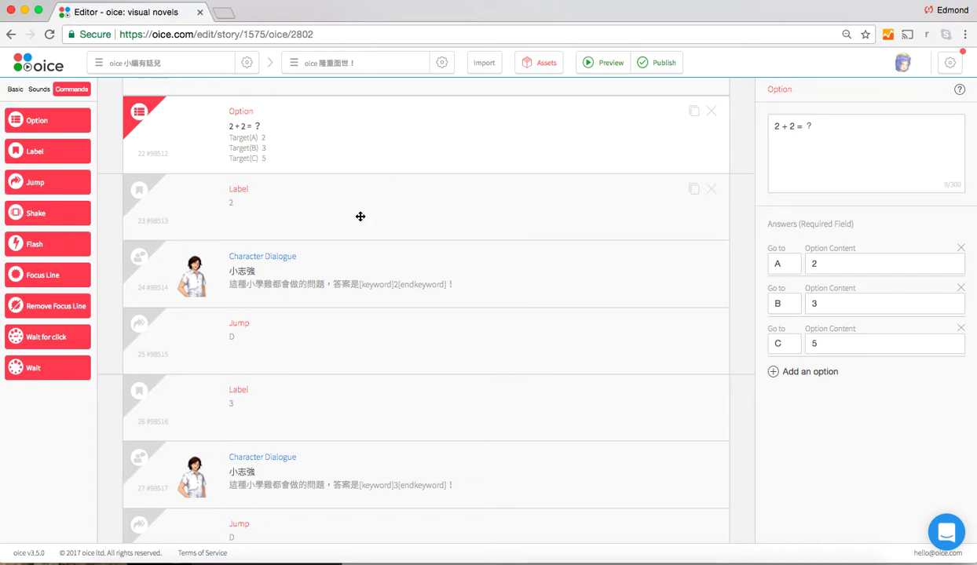
{"action": "scroll", "coordinate": [421, 209], "scroll_direction": "down", "scroll_amount": 1}
{"action": "left_click", "coordinate": [380, 186]}
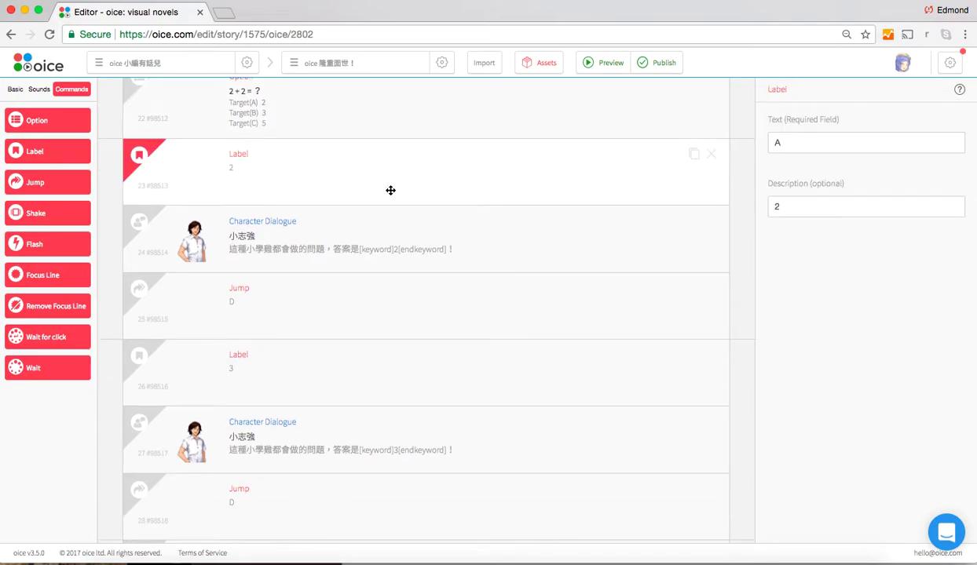
{"action": "left_click", "coordinate": [392, 246]}
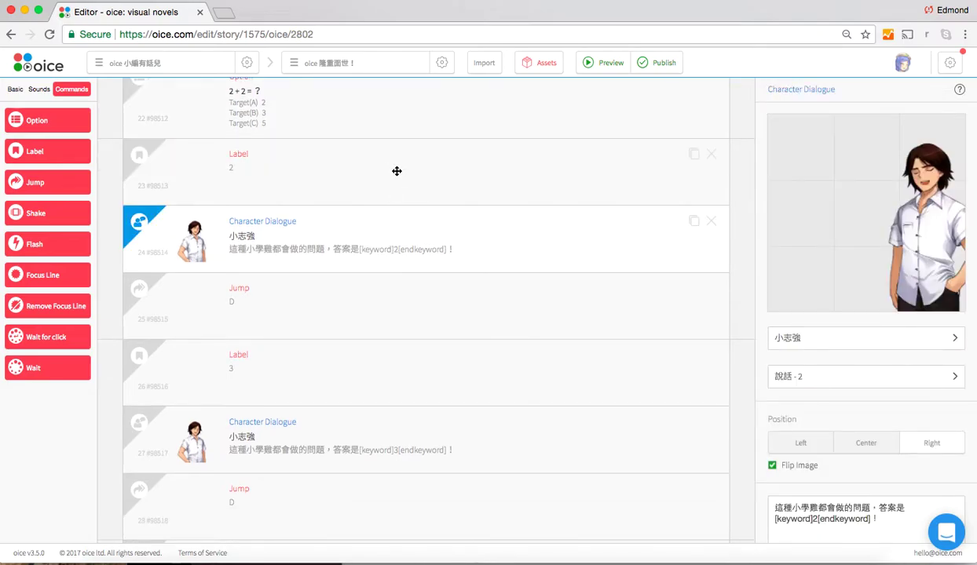
{"action": "left_click", "coordinate": [481, 169]}
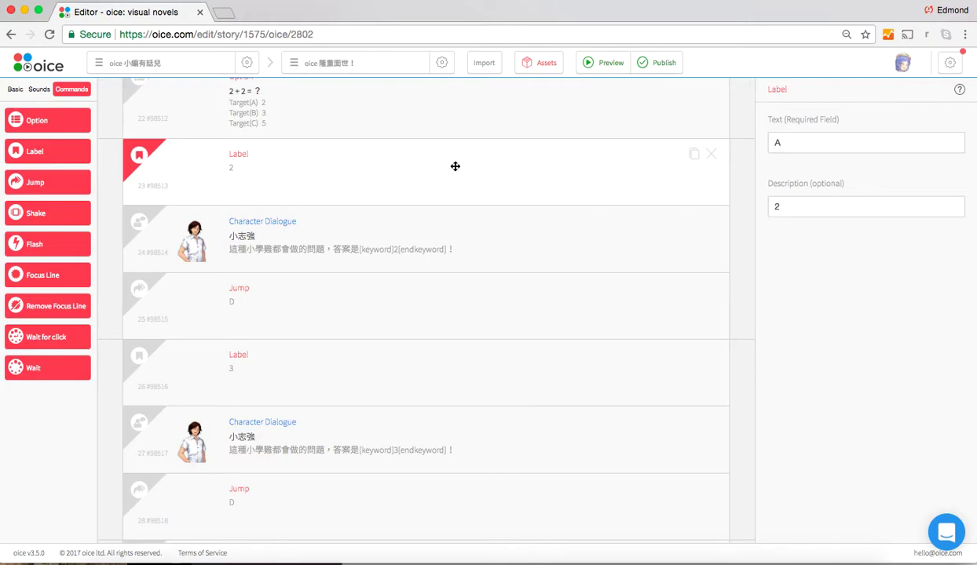
{"action": "left_click", "coordinate": [407, 242]}
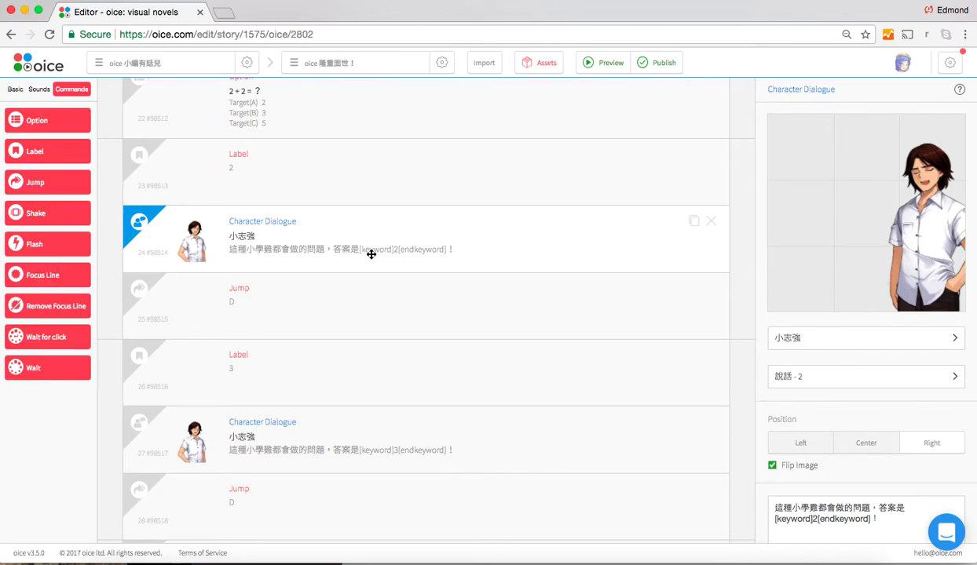
Inspect the target of the Jump block placed after the first answer's dialogue
{"action": "left_click", "coordinate": [361, 301]}
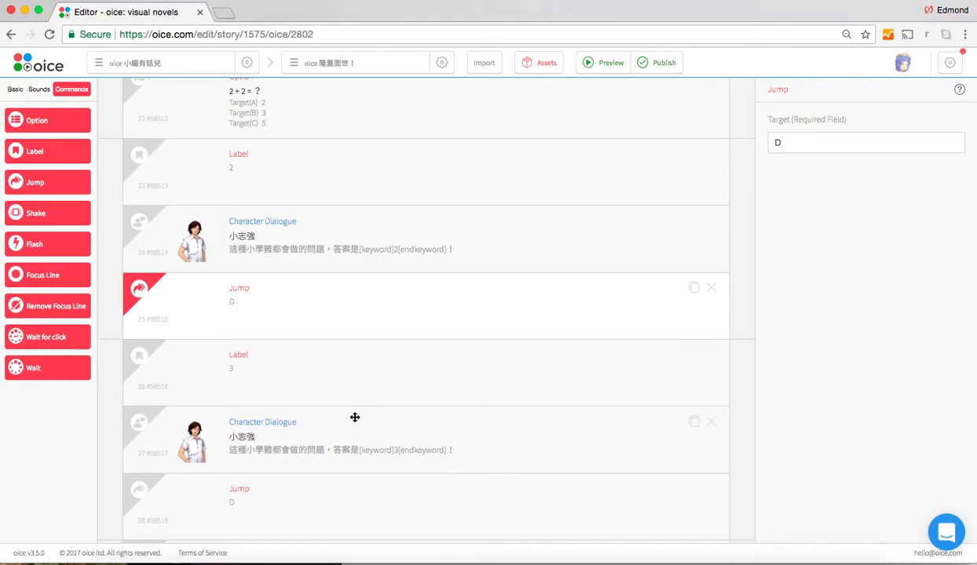
{"action": "scroll", "coordinate": [355, 417], "scroll_direction": "down", "scroll_amount": 3}
{"action": "scroll", "coordinate": [354, 417], "scroll_direction": "up", "scroll_amount": 2}
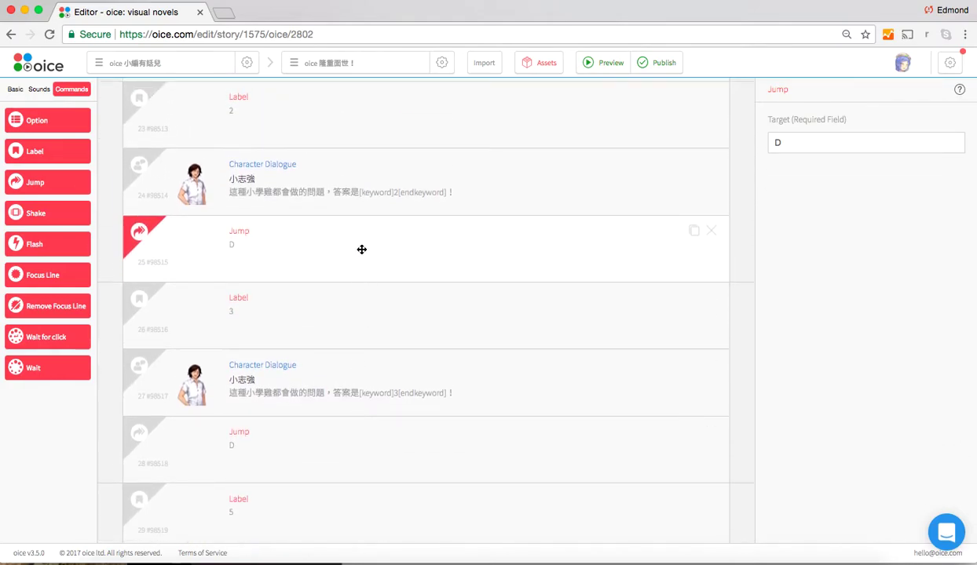
{"action": "left_click", "coordinate": [379, 189]}
{"action": "scroll", "coordinate": [395, 190], "scroll_direction": "up", "scroll_amount": 3}
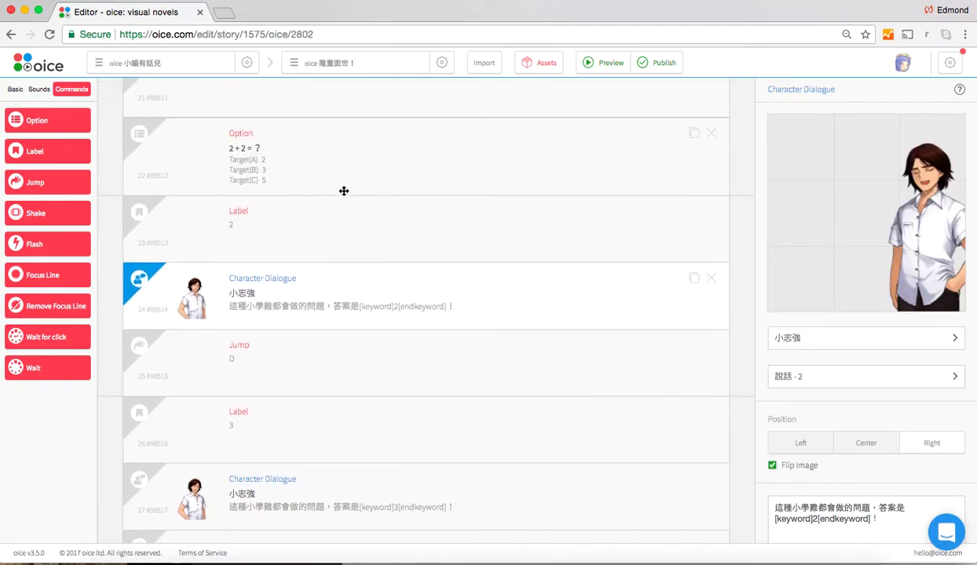
{"action": "left_click", "coordinate": [318, 358]}
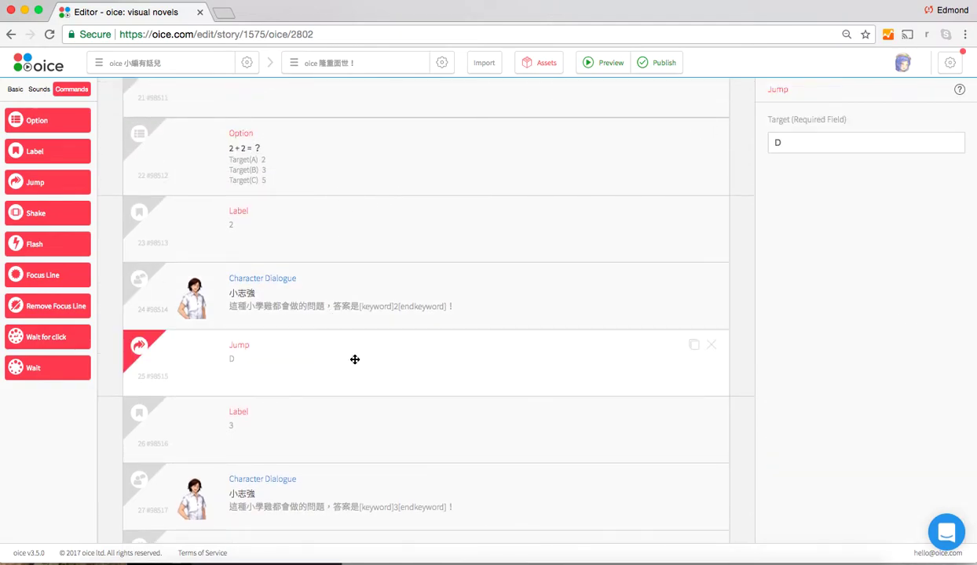
{"action": "left_click", "coordinate": [802, 142]}
{"action": "scroll", "coordinate": [456, 244], "scroll_direction": "up", "scroll_amount": 4}
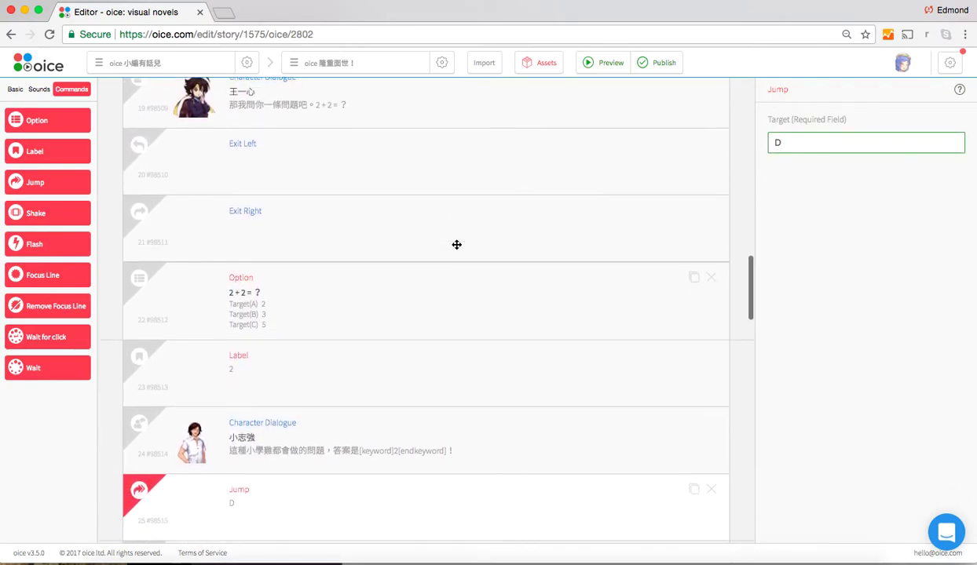
Trace the first answer from its Go to target through the matching Label and dialogue to the Jump block
{"action": "scroll", "coordinate": [456, 244], "scroll_direction": "down", "scroll_amount": 3}
{"action": "left_click", "coordinate": [391, 201]}
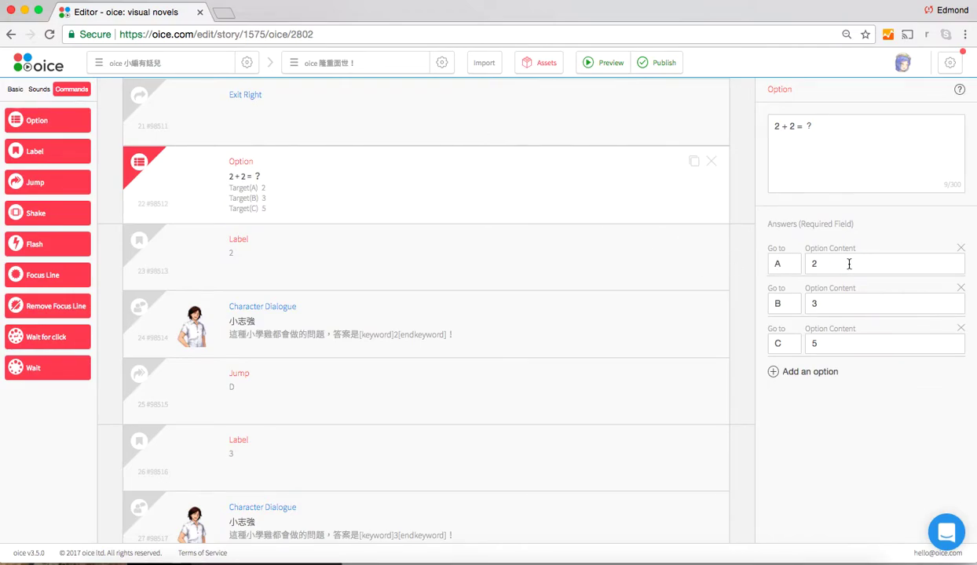
{"action": "left_click", "coordinate": [808, 263]}
{"action": "left_click", "coordinate": [774, 263]}
{"action": "left_click", "coordinate": [344, 277]}
{"action": "scroll", "coordinate": [345, 322], "scroll_direction": "down", "scroll_amount": 3}
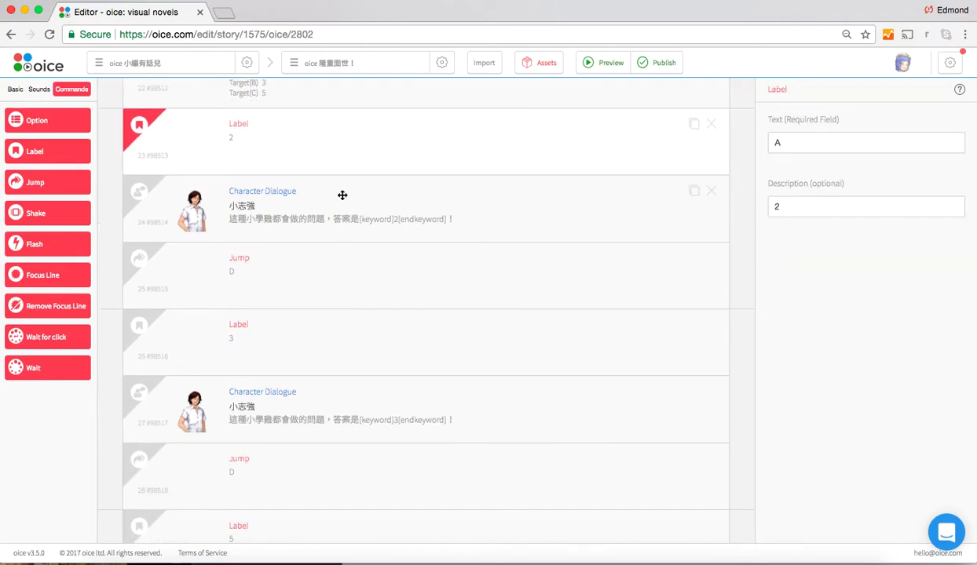
{"action": "left_click", "coordinate": [339, 200]}
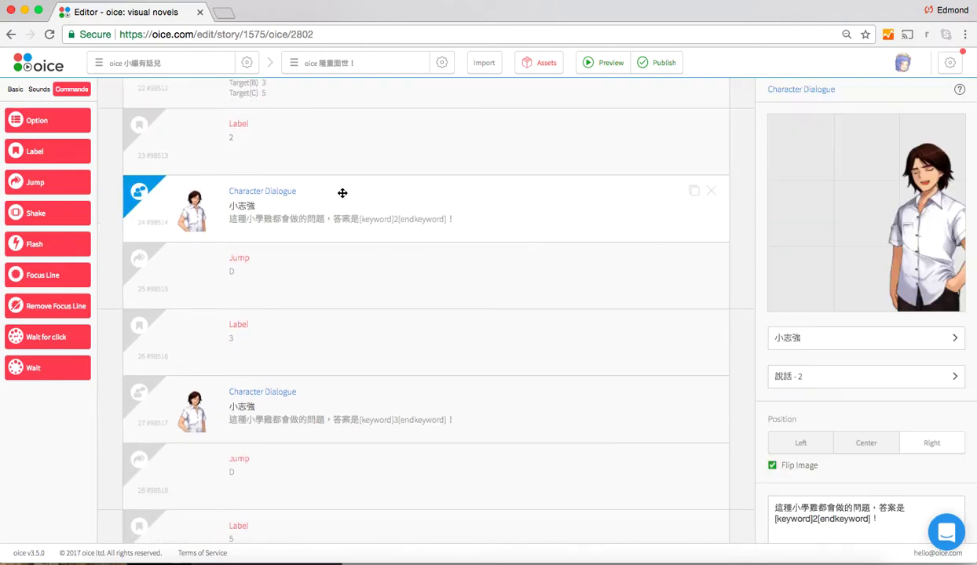
{"action": "left_click", "coordinate": [335, 279]}
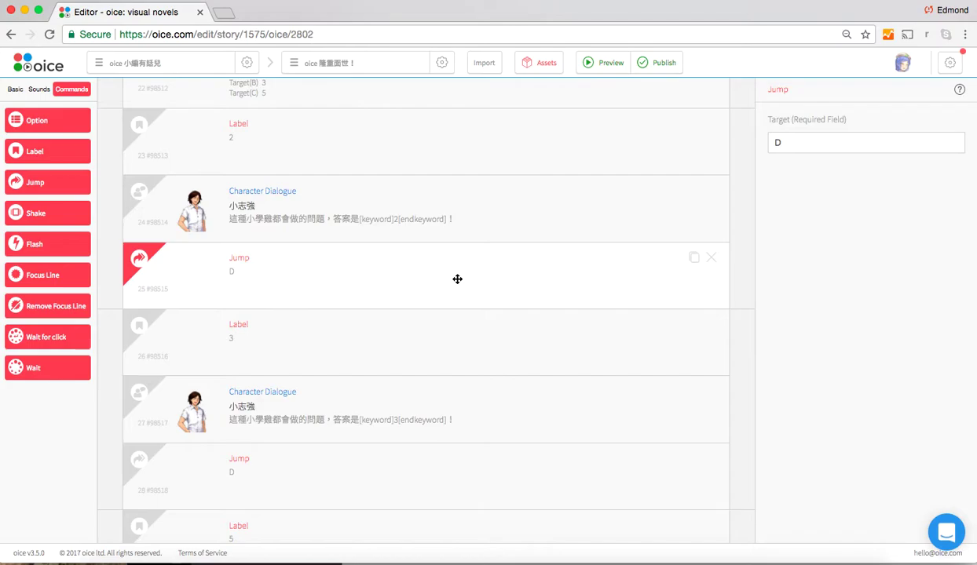
Examine the Jump block after the dialogue for answer 5 and the 繼續故事 Label below it
{"action": "scroll", "coordinate": [203, 272], "scroll_direction": "down", "scroll_amount": 2}
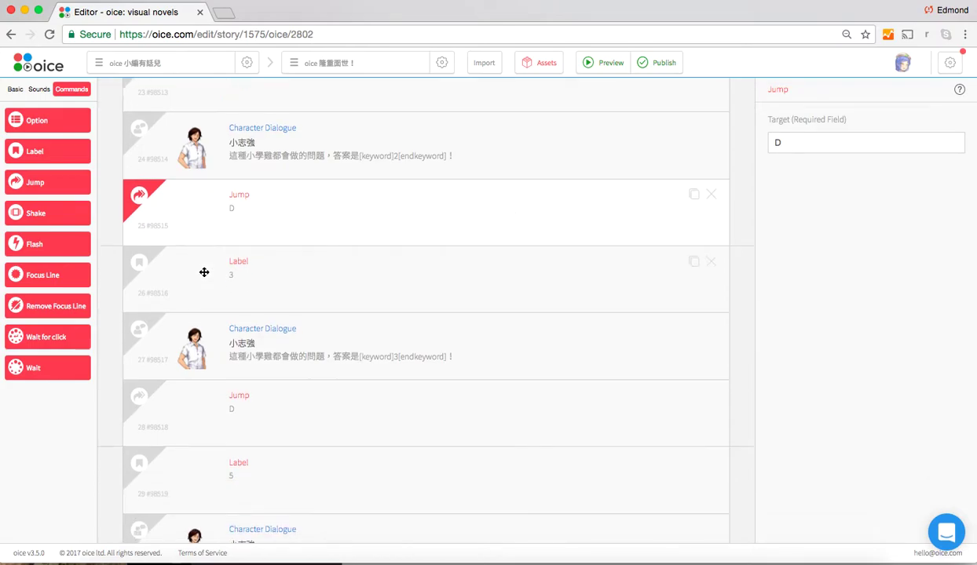
{"action": "scroll", "coordinate": [250, 384], "scroll_direction": "down", "scroll_amount": 6}
{"action": "scroll", "coordinate": [250, 384], "scroll_direction": "down", "scroll_amount": 2}
{"action": "left_click", "coordinate": [279, 330]}
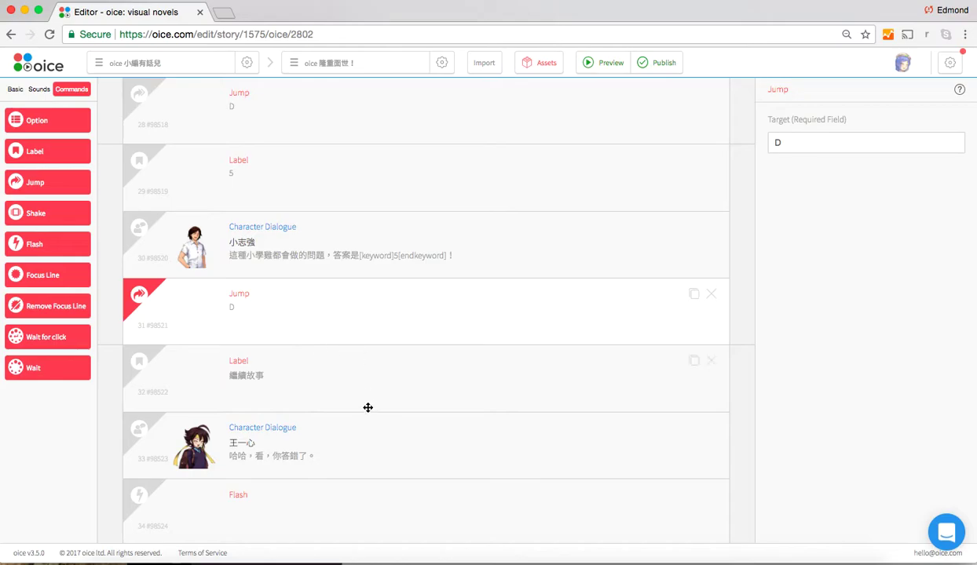
Recheck the sequence from the Option block through the Label described as 2 to its Jump block
{"action": "scroll", "coordinate": [333, 311], "scroll_direction": "up", "scroll_amount": 3}
{"action": "scroll", "coordinate": [333, 311], "scroll_direction": "up", "scroll_amount": 10}
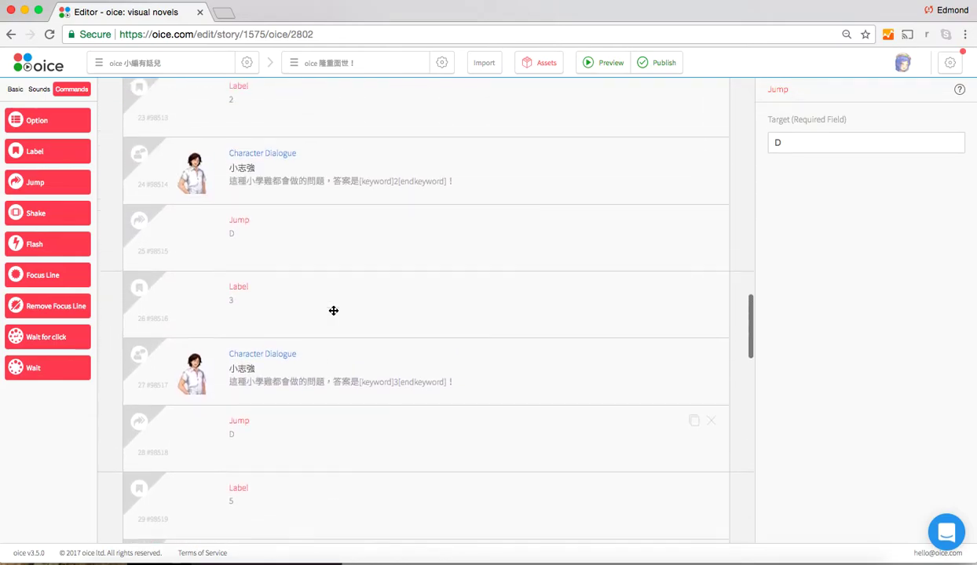
{"action": "left_click", "coordinate": [331, 225]}
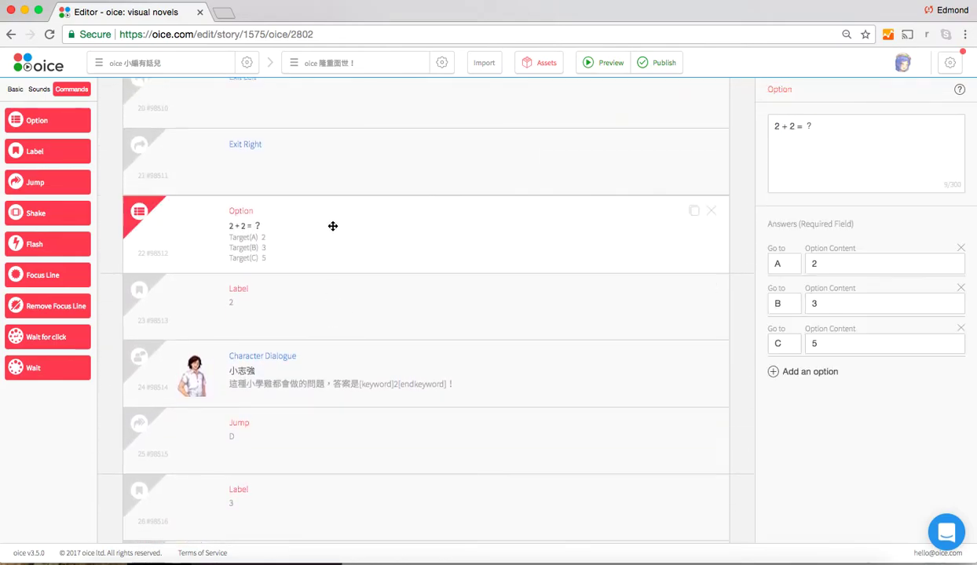
{"action": "left_click", "coordinate": [340, 312]}
{"action": "scroll", "coordinate": [339, 340], "scroll_direction": "down", "scroll_amount": 3}
{"action": "left_click", "coordinate": [340, 340]}
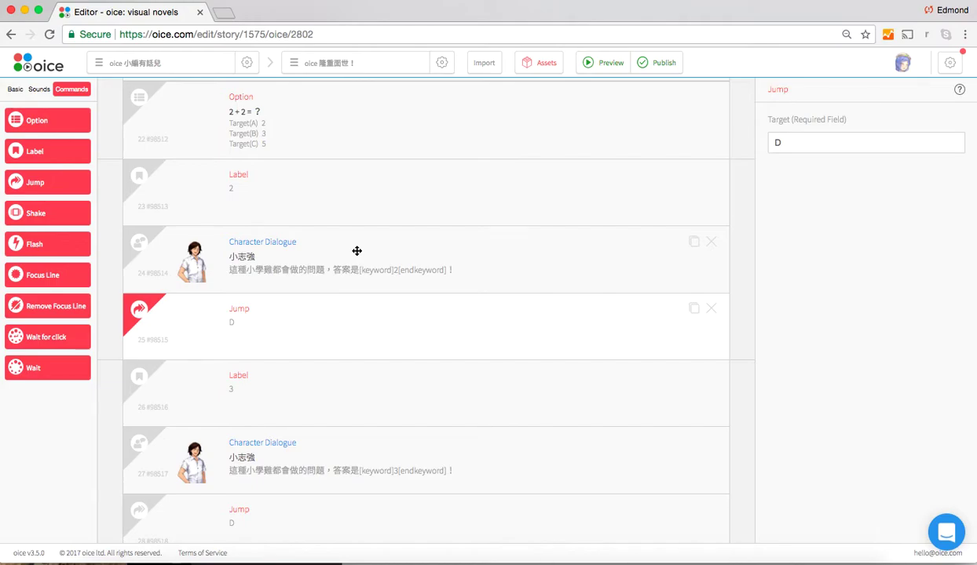
Add a new oice named Test to the current story
{"action": "left_click", "coordinate": [357, 70]}
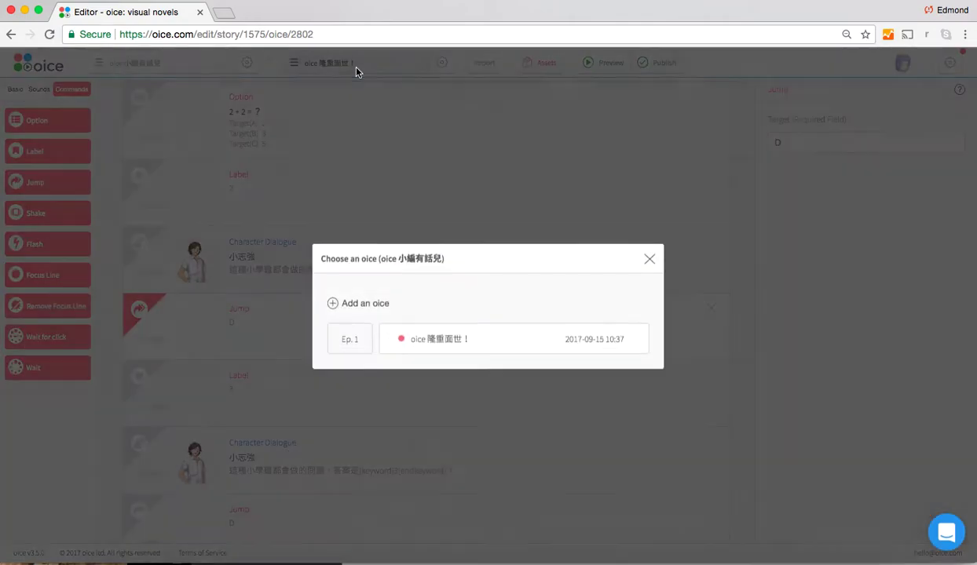
{"action": "left_click", "coordinate": [362, 304]}
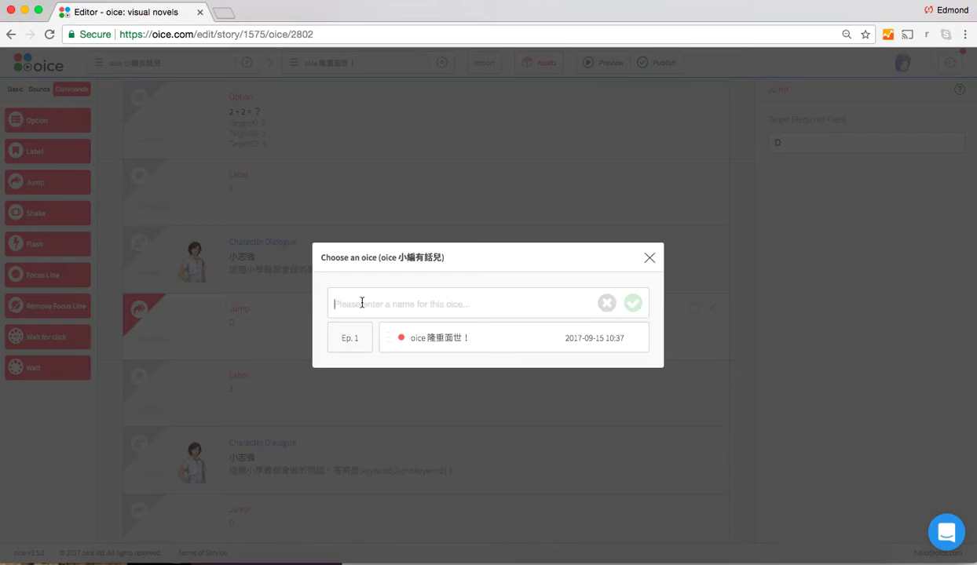
{"action": "type", "text": "Test"}
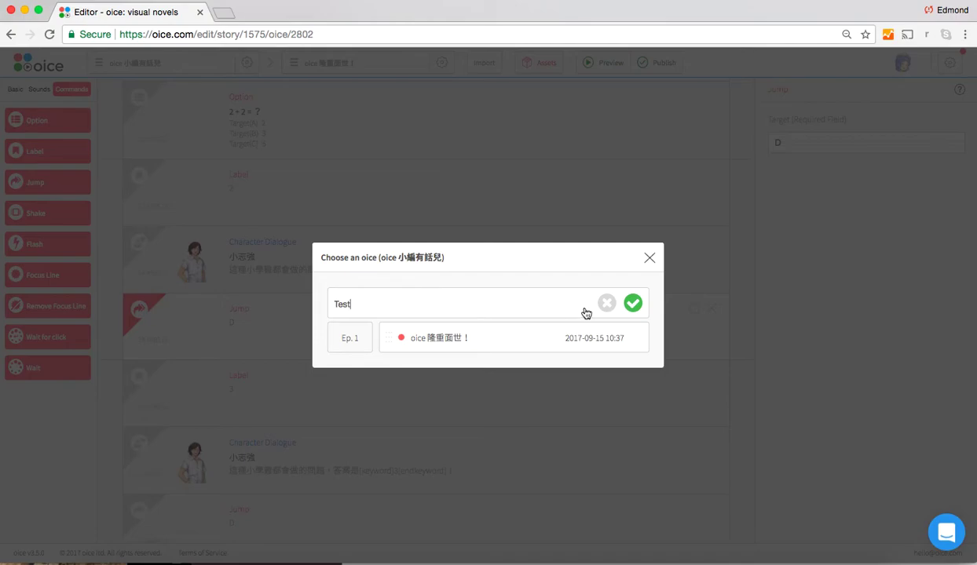
{"action": "left_click", "coordinate": [633, 303]}
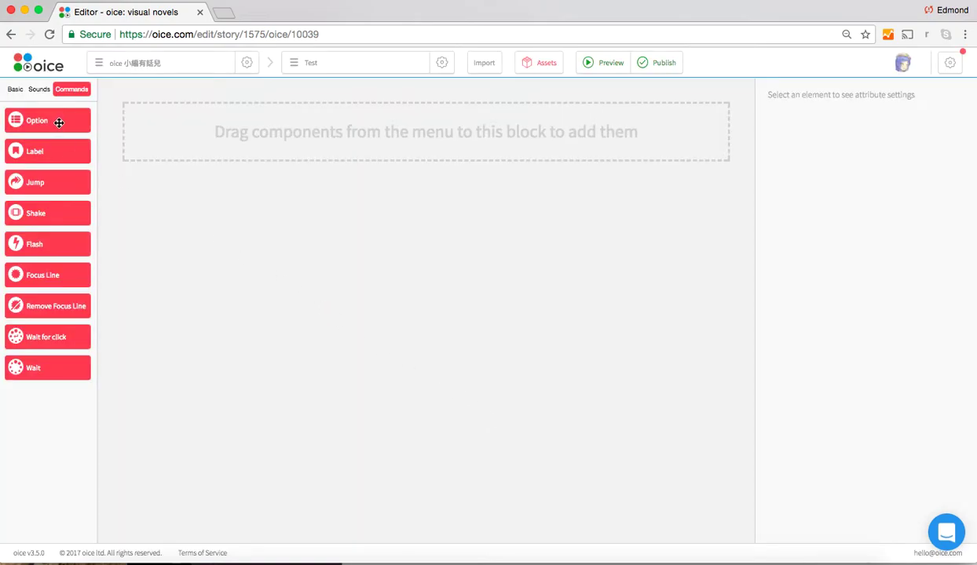
Add an Option block to the empty oice and set its question to "2+2=?"
{"action": "left_click_drag", "start_coordinate": [59, 122], "coordinate": [157, 132]}
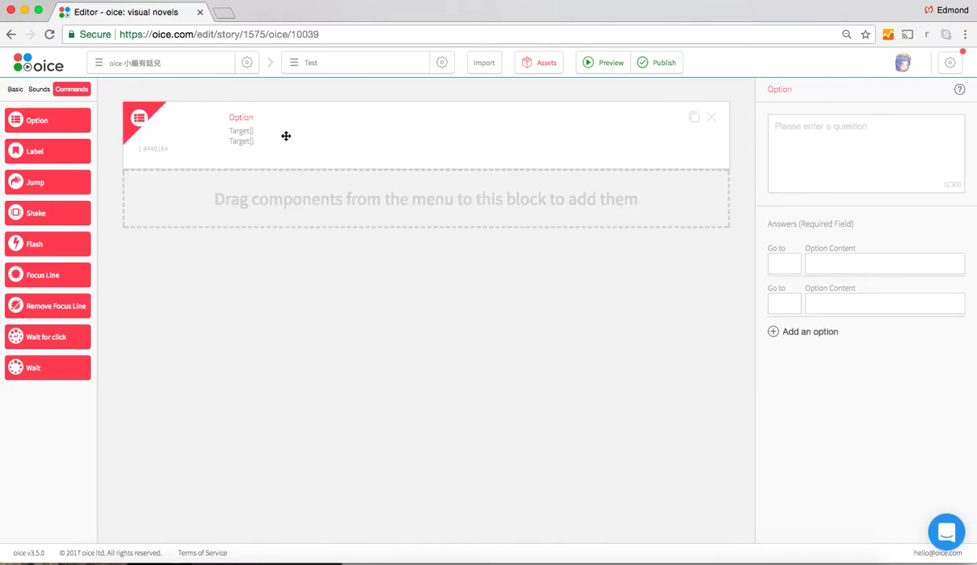
{"action": "left_click", "coordinate": [855, 138]}
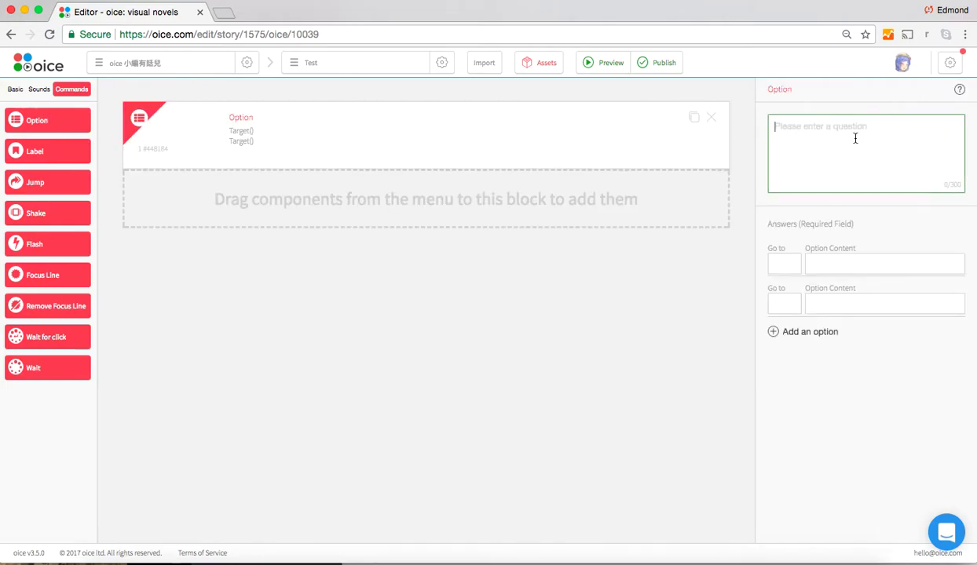
{"action": "type", "text": "2+2"}
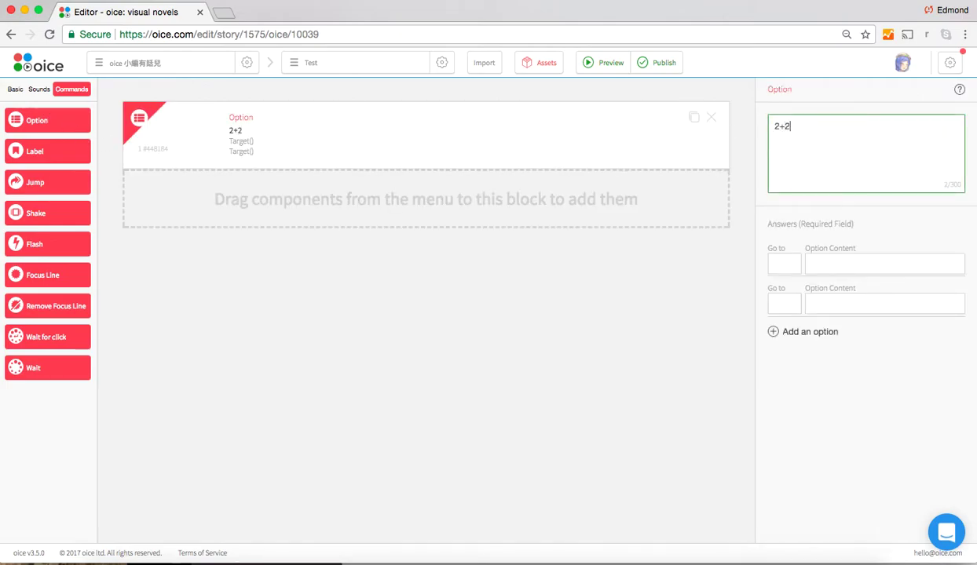
{"action": "type", "text": "=?"}
{"action": "key", "text": "Tab"}
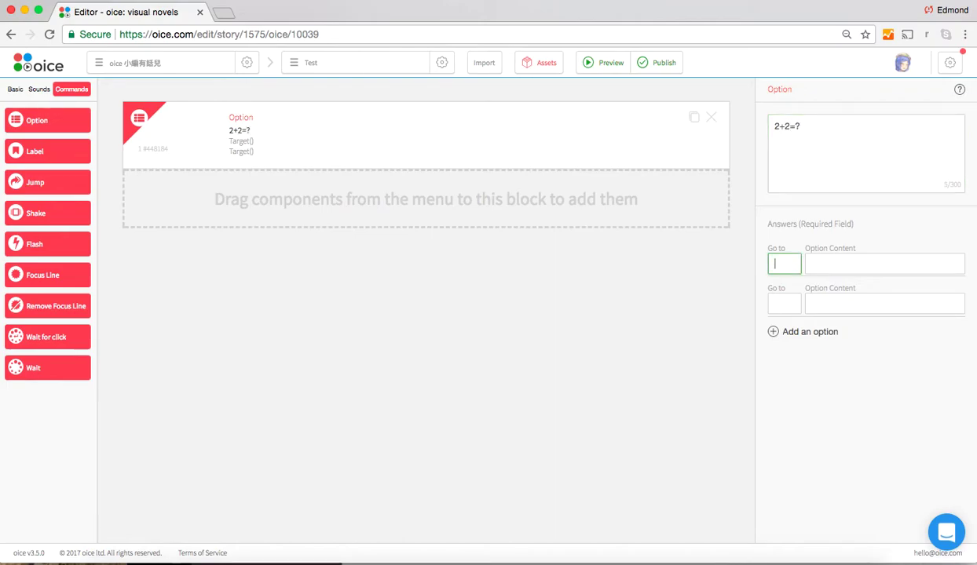
Set the first answer's Go to target to 1A and its option content to 1
{"action": "type", "text": "1A"}
{"action": "left_click", "coordinate": [852, 262]}
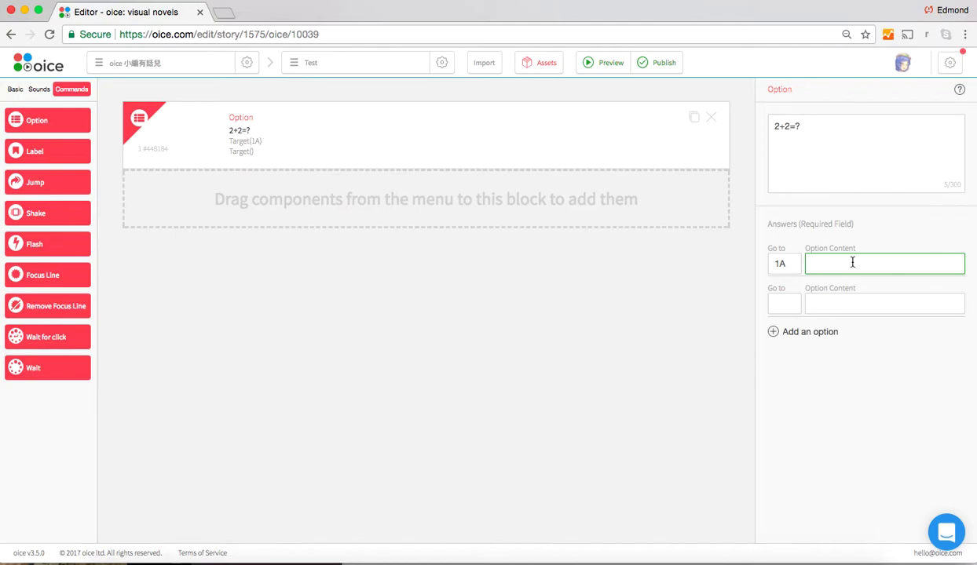
{"action": "left_click", "coordinate": [777, 264]}
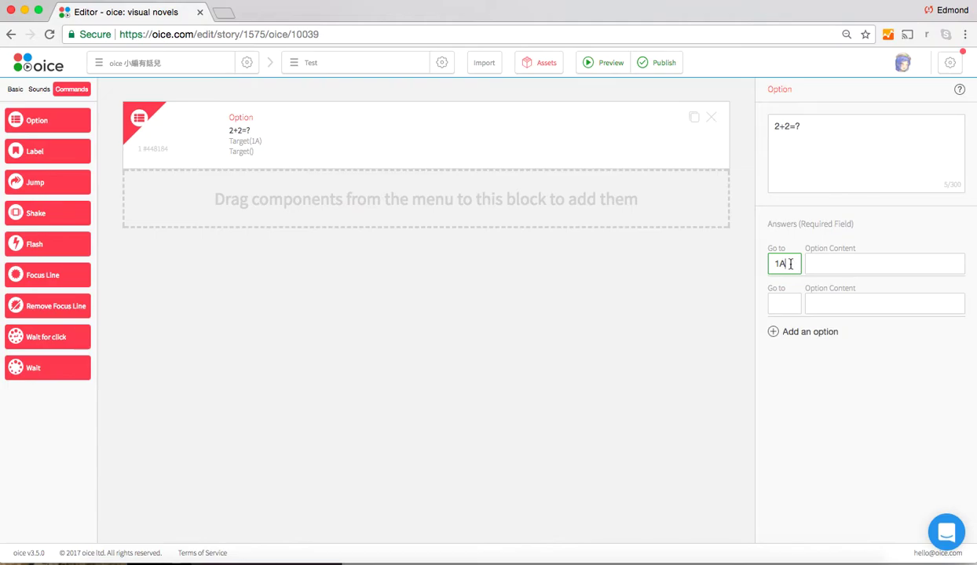
{"action": "left_click", "coordinate": [857, 265]}
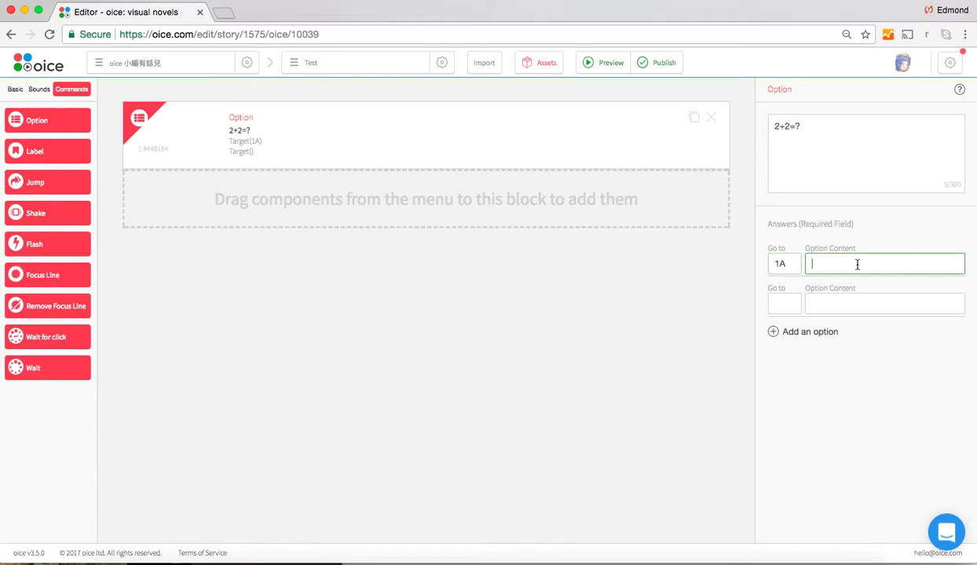
{"action": "type", "text": "1"}
{"action": "left_click", "coordinate": [787, 303]}
{"action": "double_click", "coordinate": [813, 263]}
Set the second answer's Go to target to 1B and its option content to 4
{"action": "left_click", "coordinate": [781, 303]}
{"action": "type", "text": "1B"}
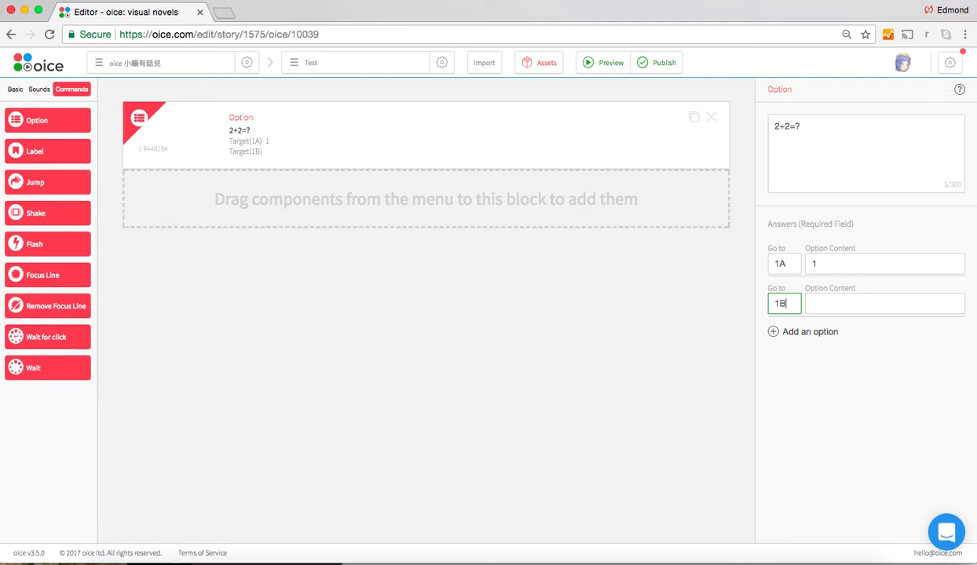
{"action": "left_click", "coordinate": [830, 307]}
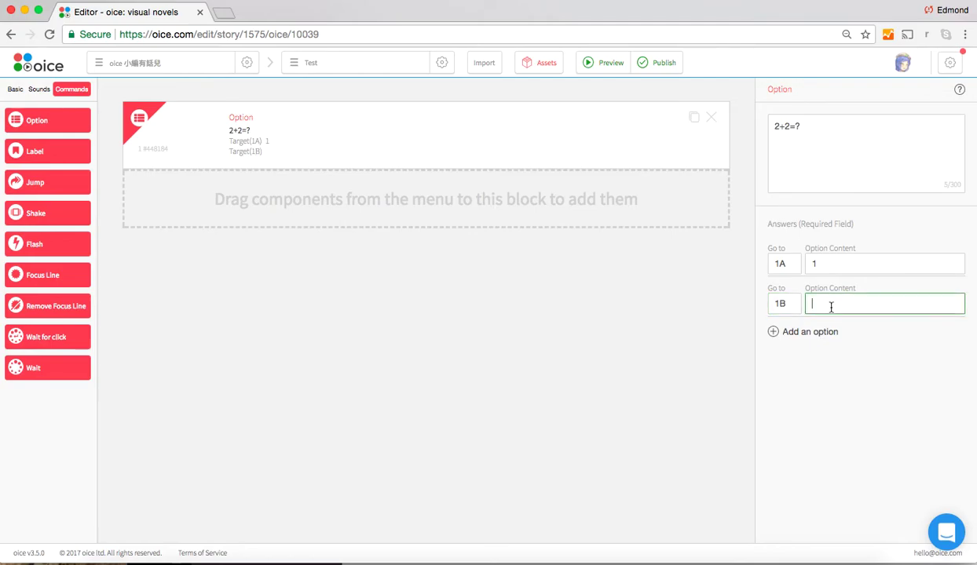
{"action": "type", "text": "4"}
Add a third answer to the Option block with Go to target 1C and option content 5
{"action": "left_click", "coordinate": [789, 331]}
{"action": "left_click", "coordinate": [785, 346]}
{"action": "type", "text": "1C"}
{"action": "left_click", "coordinate": [837, 346]}
{"action": "type", "text": "5"}
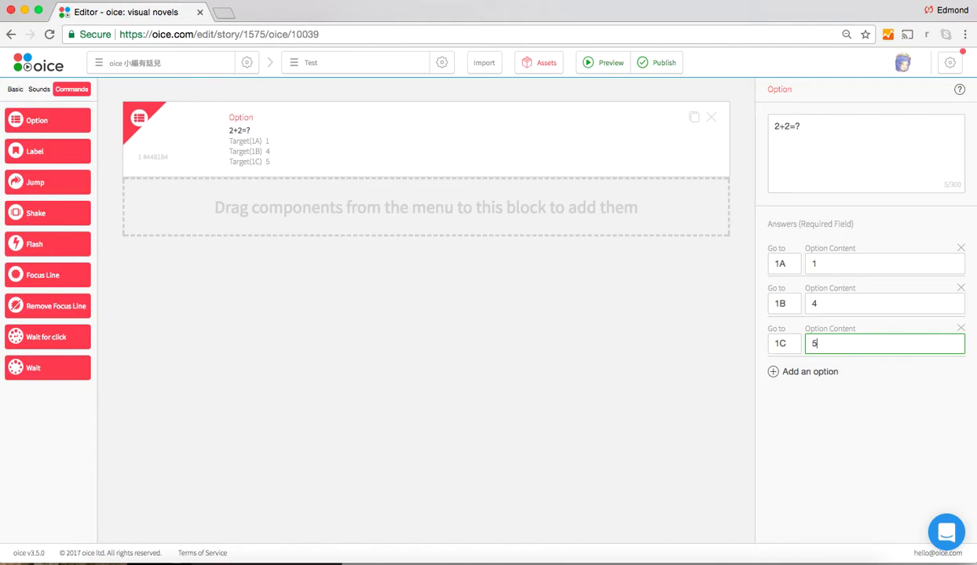
{"action": "left_click", "coordinate": [832, 447]}
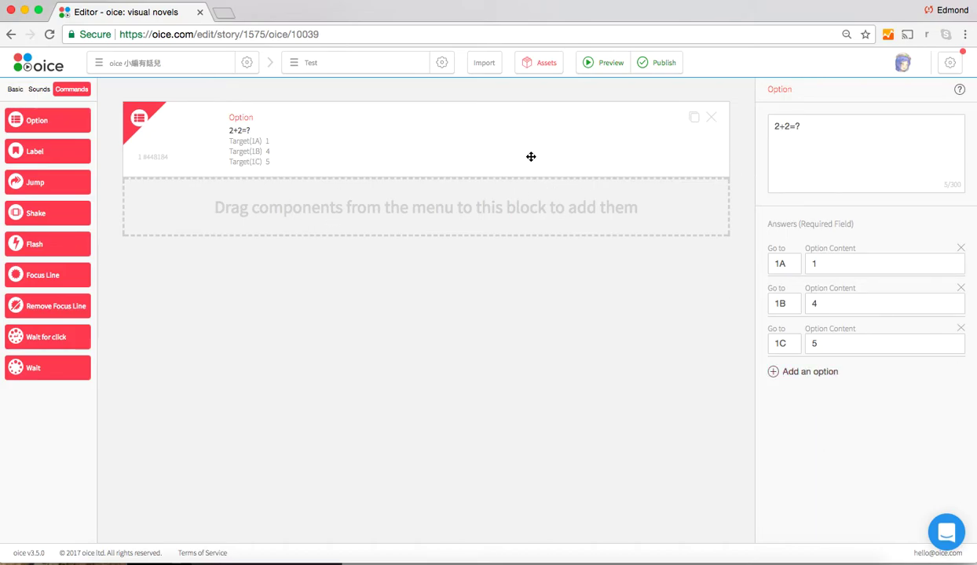
Add three Label blocks below the Option block
{"action": "left_click", "coordinate": [46, 155]}
{"action": "left_click", "coordinate": [46, 154]}
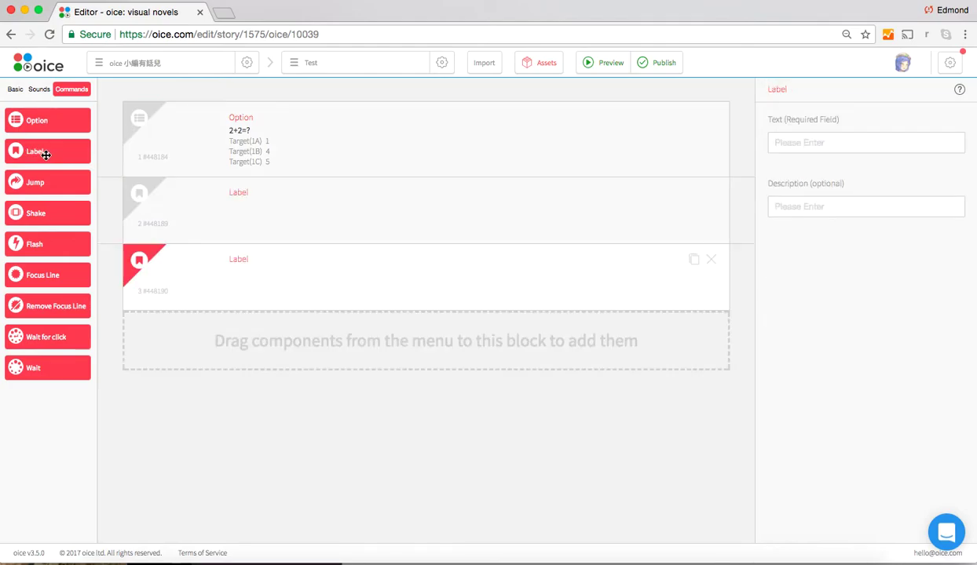
{"action": "left_click", "coordinate": [46, 155]}
Set the first Label block's text to 1A and the second one's to 1B
{"action": "left_click", "coordinate": [355, 202]}
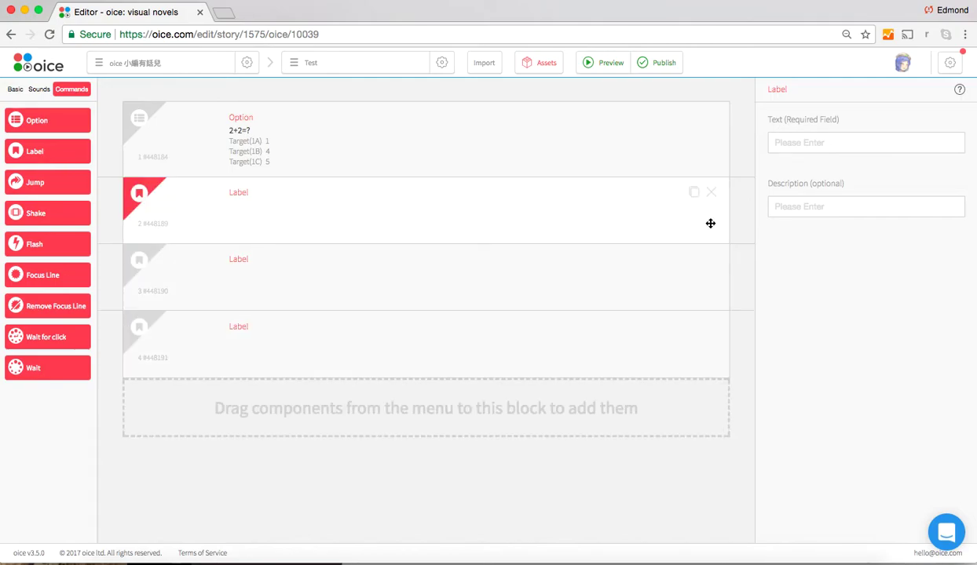
{"action": "left_click", "coordinate": [801, 143]}
{"action": "type", "text": "1"}
{"action": "type", "text": "A"}
{"action": "left_click", "coordinate": [575, 281]}
{"action": "left_click", "coordinate": [819, 143]}
{"action": "type", "text": "1B"}
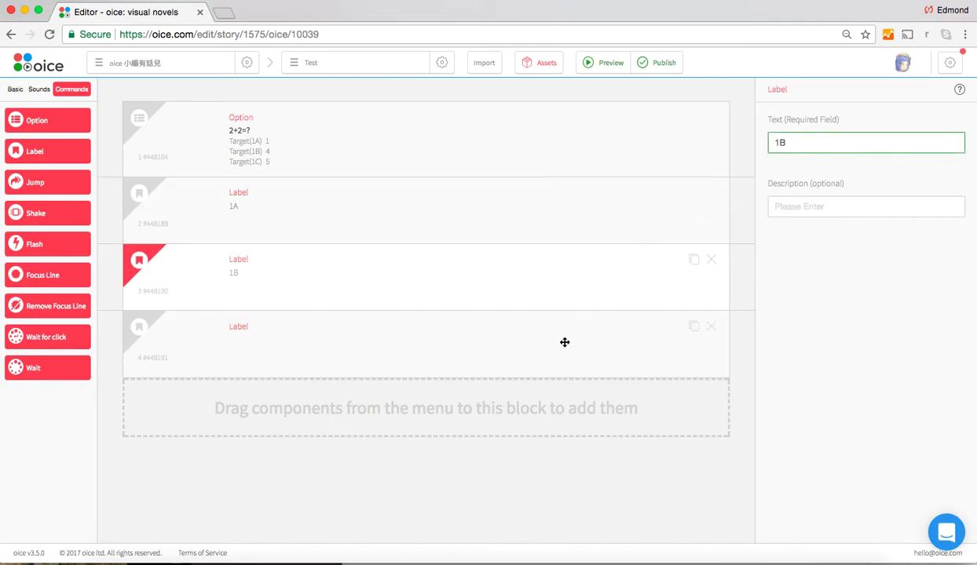
Set the third Label block's text to 1C
{"action": "left_click", "coordinate": [568, 337]}
{"action": "left_click", "coordinate": [811, 146]}
{"action": "type", "text": "1C"}
{"action": "left_click", "coordinate": [474, 286]}
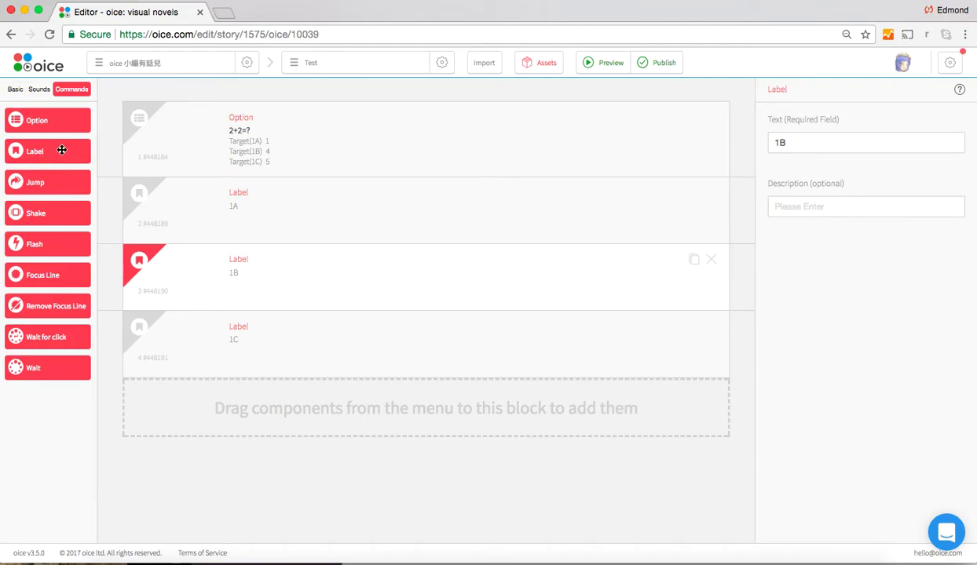
{"action": "left_click", "coordinate": [388, 342]}
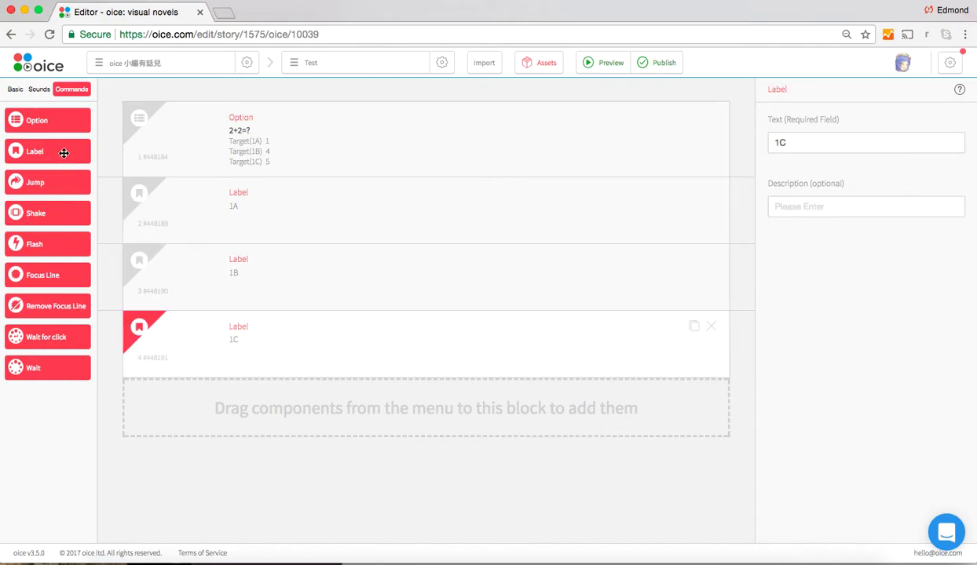
Add a fourth Label block at the end of the oice with the text END
{"action": "left_click_drag", "start_coordinate": [57, 152], "coordinate": [328, 377]}
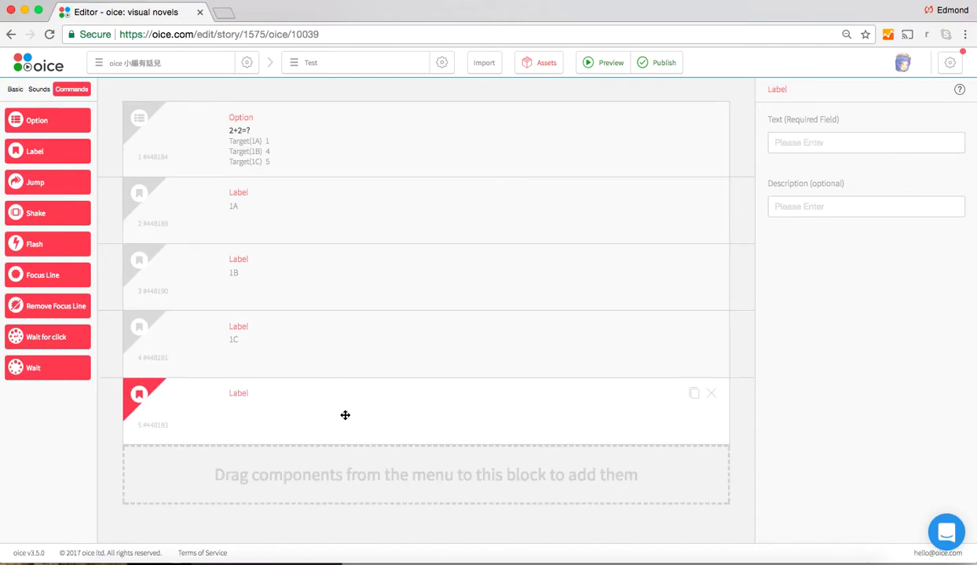
{"action": "left_click", "coordinate": [846, 143]}
{"action": "type", "text": "END"}
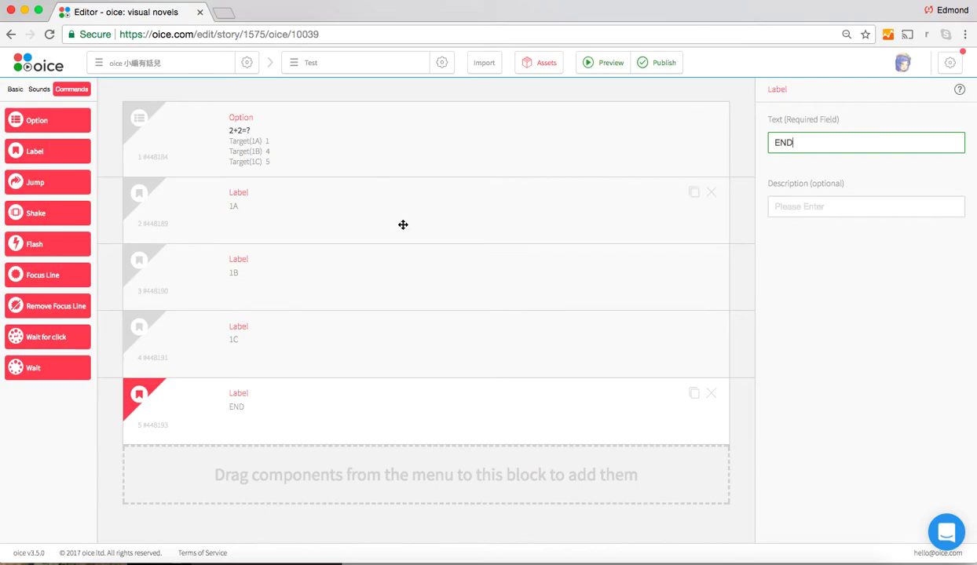
Go through the 1A, 1B, 1C and END labels to examine where each branch starts
{"action": "left_click", "coordinate": [368, 211]}
{"action": "left_click", "coordinate": [354, 303]}
{"action": "left_click", "coordinate": [347, 315]}
{"action": "left_click", "coordinate": [358, 218]}
{"action": "left_click", "coordinate": [342, 291]}
{"action": "left_click", "coordinate": [331, 338]}
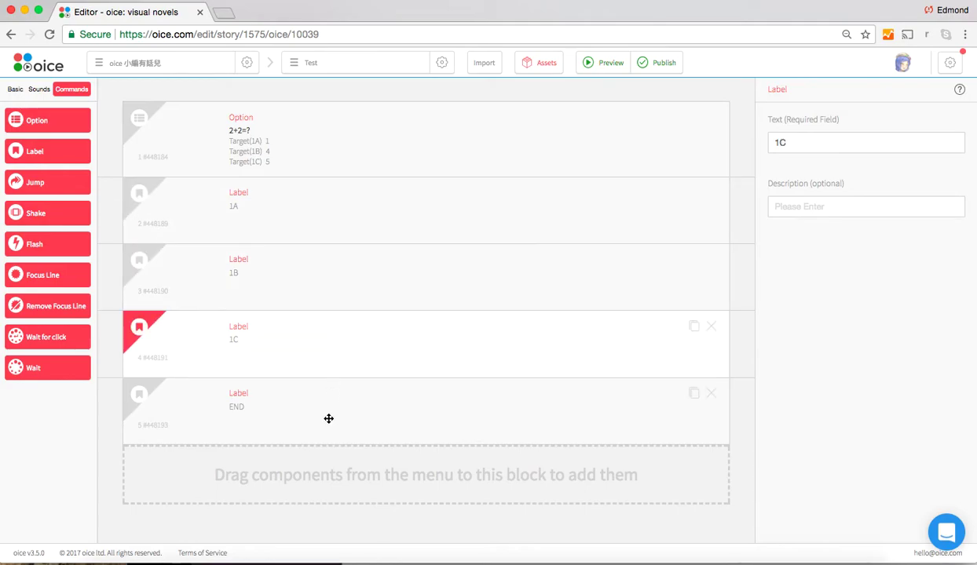
{"action": "left_click", "coordinate": [355, 417]}
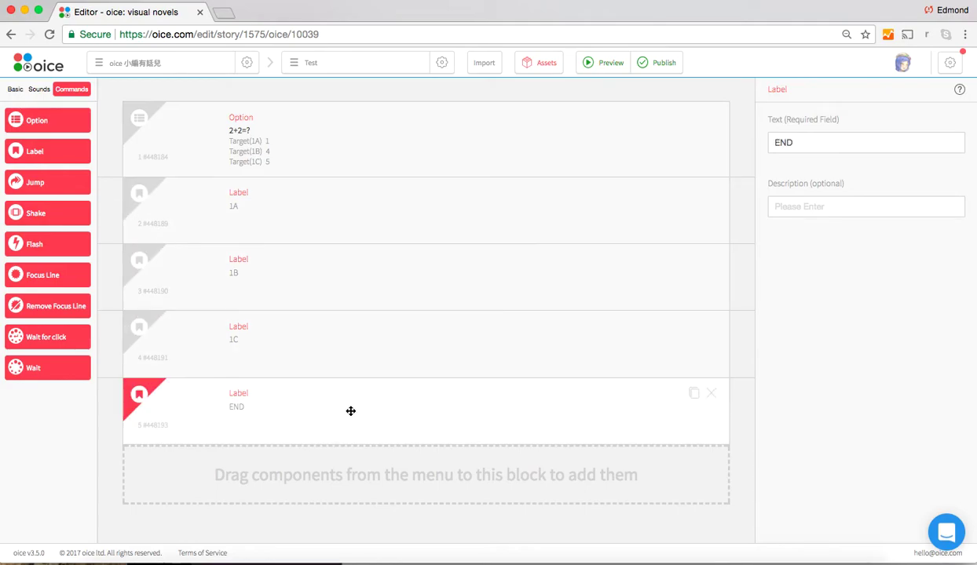
Insert a Jump block between the 1A and 1B labels and set its target to END
{"action": "left_click_drag", "start_coordinate": [36, 182], "coordinate": [396, 281]}
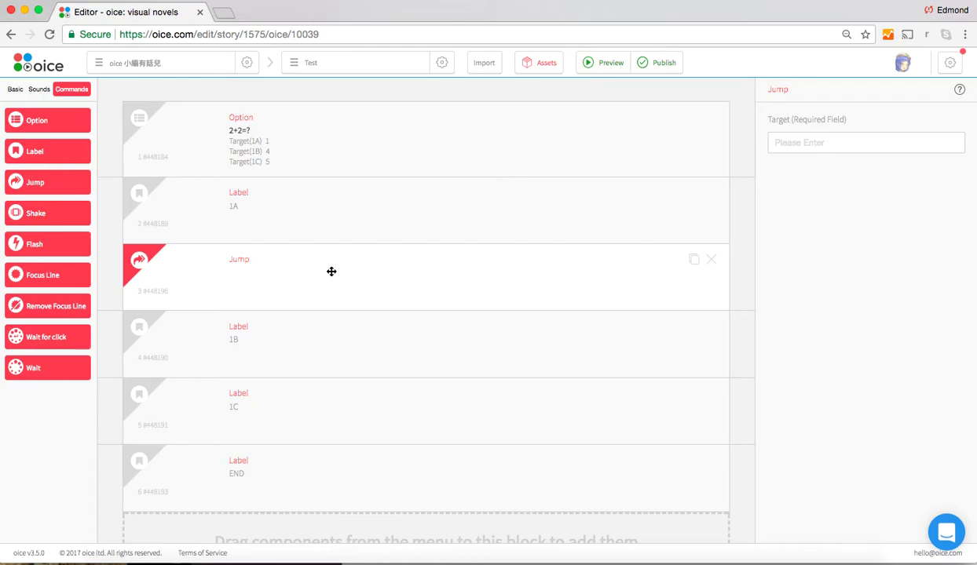
{"action": "left_click", "coordinate": [806, 142]}
{"action": "type", "text": "END"}
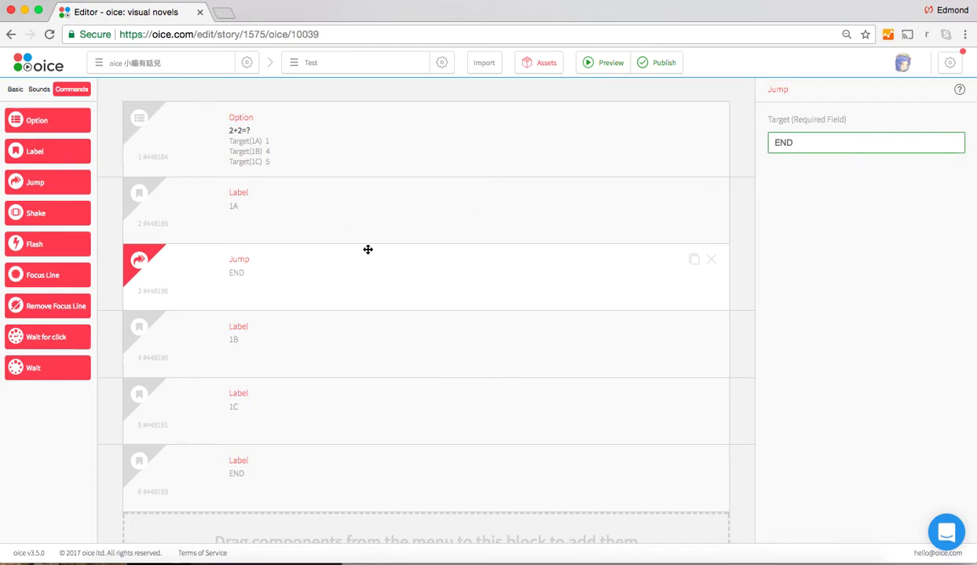
{"action": "left_click", "coordinate": [432, 267]}
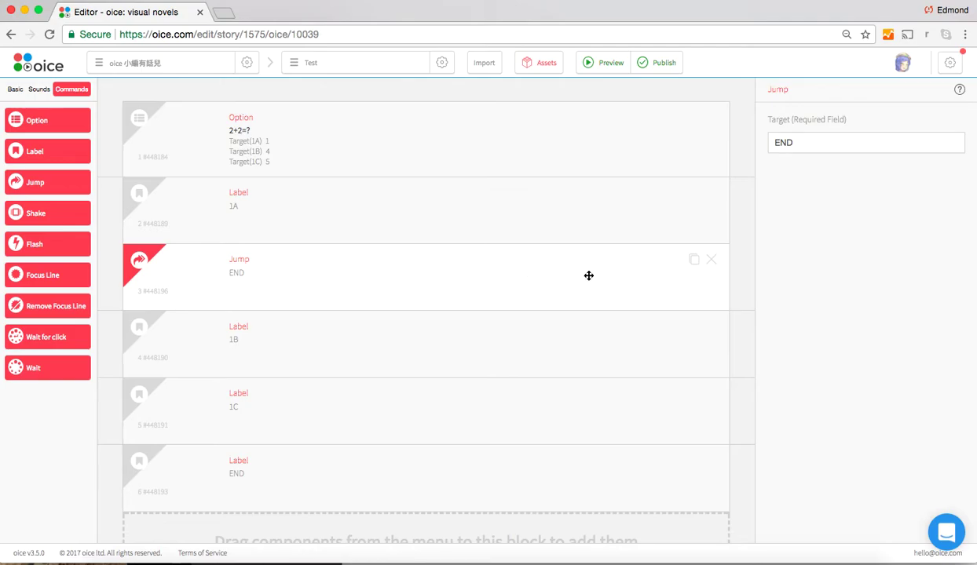
{"action": "left_click", "coordinate": [804, 142]}
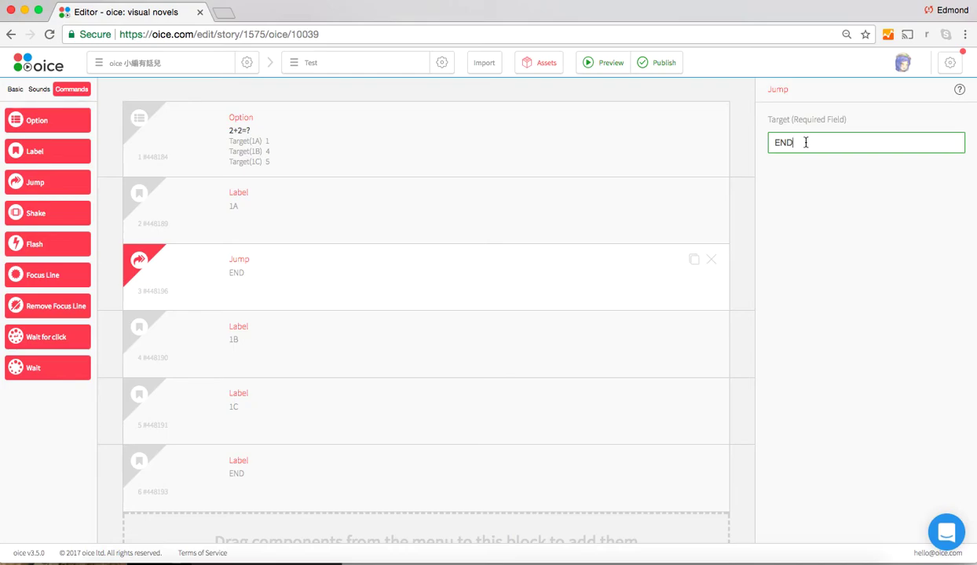
Duplicate the Jump block and place the copy between the 1B and 1C labels
{"action": "left_click", "coordinate": [691, 269]}
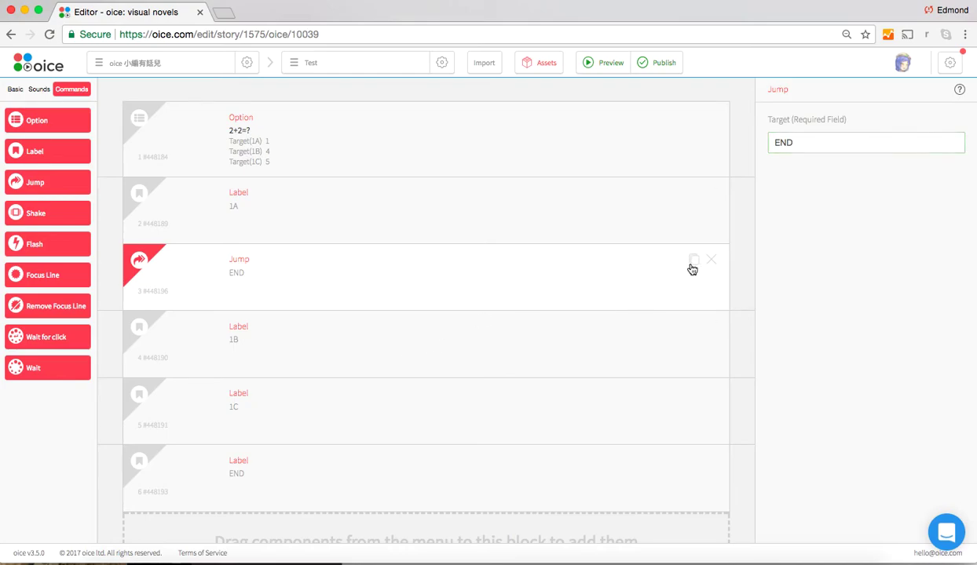
{"action": "scroll", "coordinate": [575, 445], "scroll_direction": "down", "scroll_amount": 3}
{"action": "left_click_drag", "start_coordinate": [512, 233], "coordinate": [527, 301]}
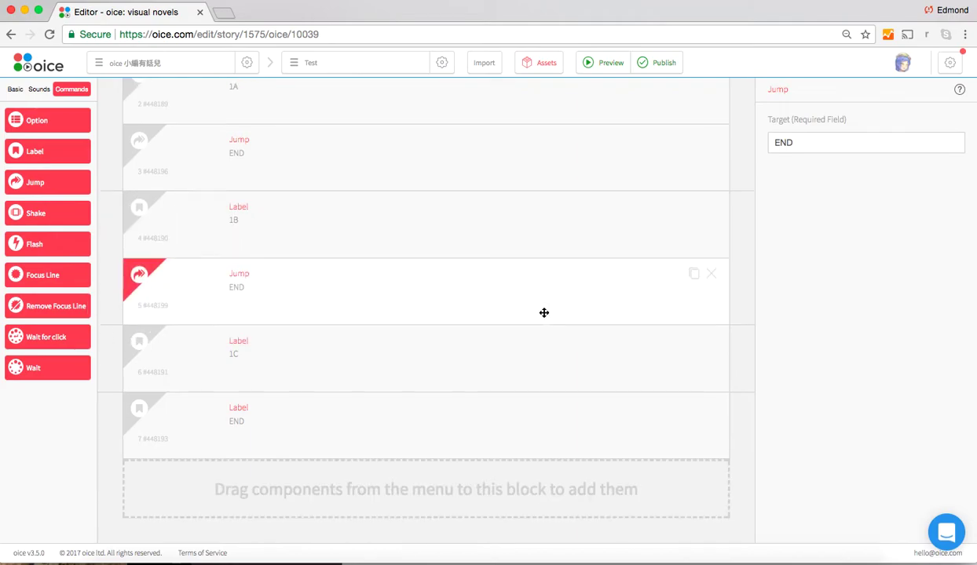
Check the sequence of Label and Jump blocks from the Option block down to the END label
{"action": "scroll", "coordinate": [543, 313], "scroll_direction": "up", "scroll_amount": 3}
{"action": "scroll", "coordinate": [543, 312], "scroll_direction": "down", "scroll_amount": 2}
{"action": "scroll", "coordinate": [543, 312], "scroll_direction": "up", "scroll_amount": 2}
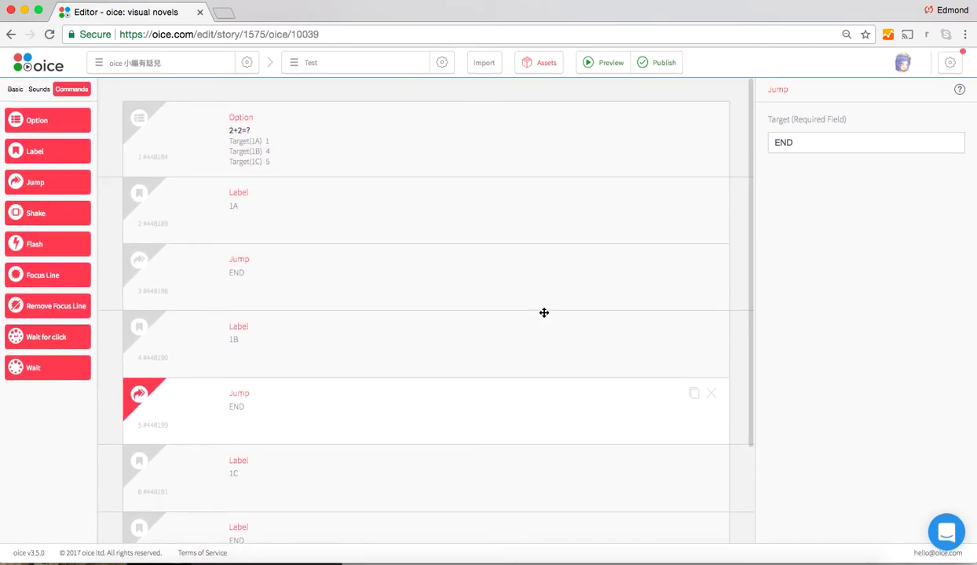
{"action": "scroll", "coordinate": [544, 313], "scroll_direction": "down", "scroll_amount": 3}
{"action": "left_click", "coordinate": [411, 360]}
{"action": "left_click", "coordinate": [381, 407]}
{"action": "scroll", "coordinate": [410, 277], "scroll_direction": "up", "scroll_amount": 3}
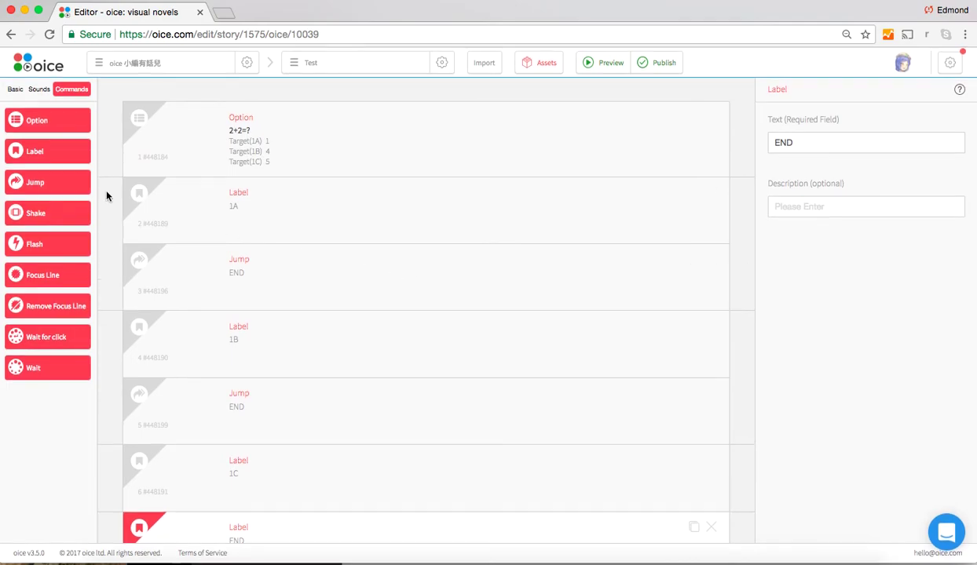
Insert a Character Dialogue block below the 1A label, using the character 小志強 with the 一般對話 image
{"action": "left_click", "coordinate": [15, 89]}
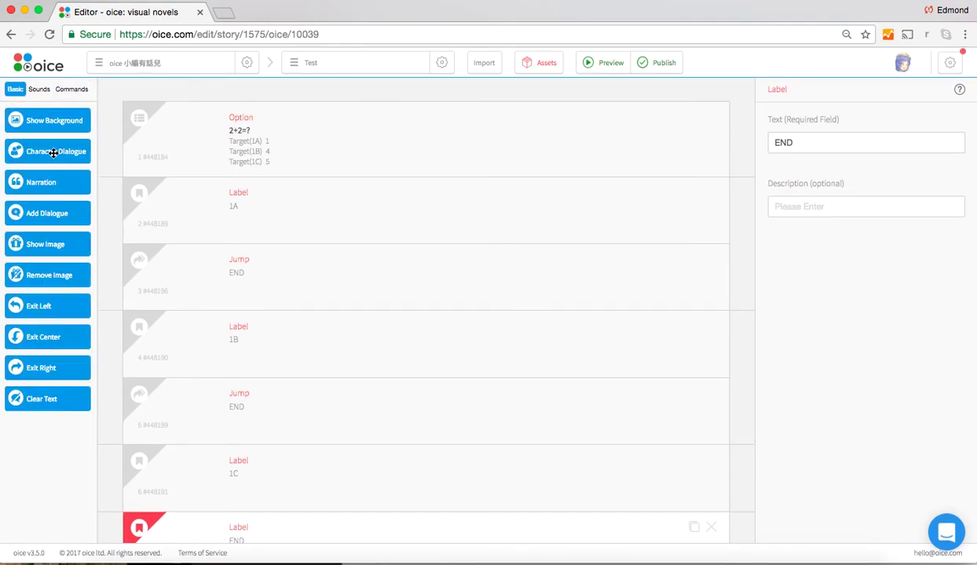
{"action": "left_click_drag", "start_coordinate": [55, 151], "coordinate": [438, 278]}
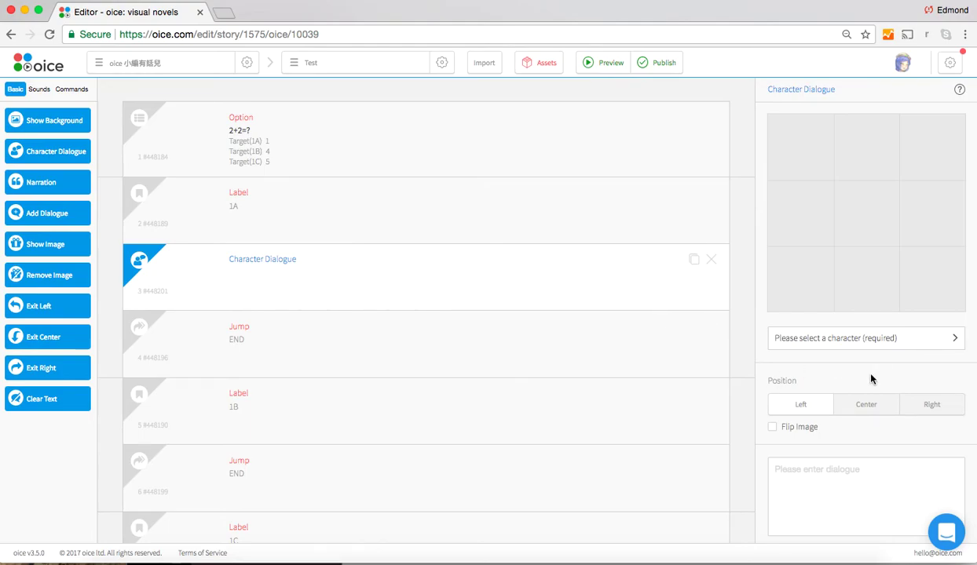
{"action": "left_click", "coordinate": [861, 345]}
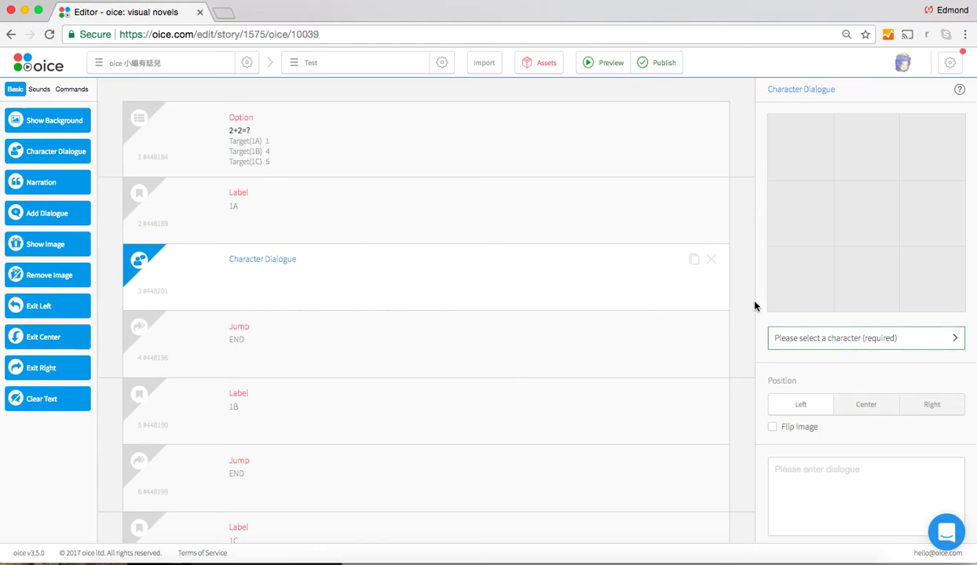
{"action": "left_click", "coordinate": [259, 192]}
{"action": "left_click", "coordinate": [834, 267]}
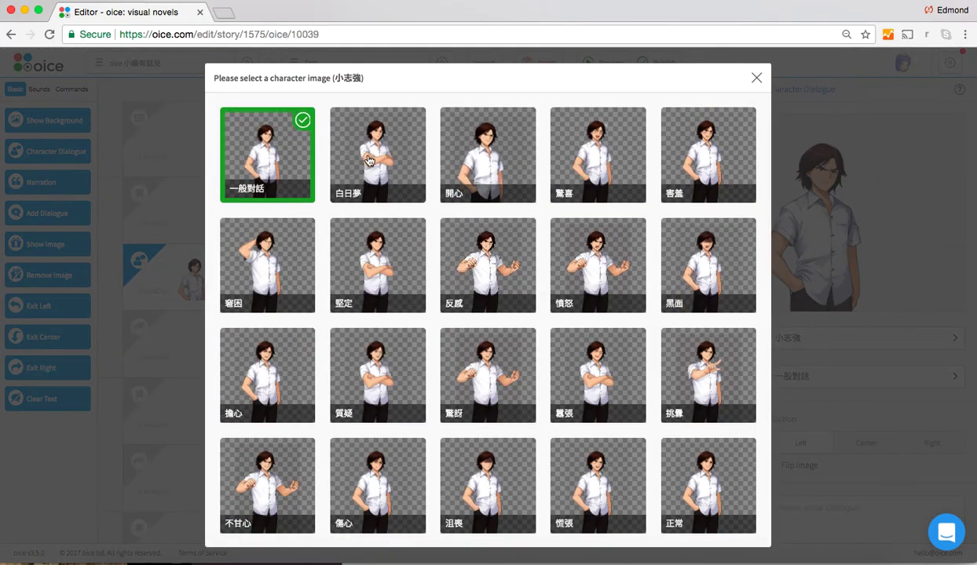
{"action": "left_click", "coordinate": [255, 157]}
Enter "Yes it is 1!" as the dialogue of the block under label 1A
{"action": "scroll", "coordinate": [869, 452], "scroll_direction": "down", "scroll_amount": 3}
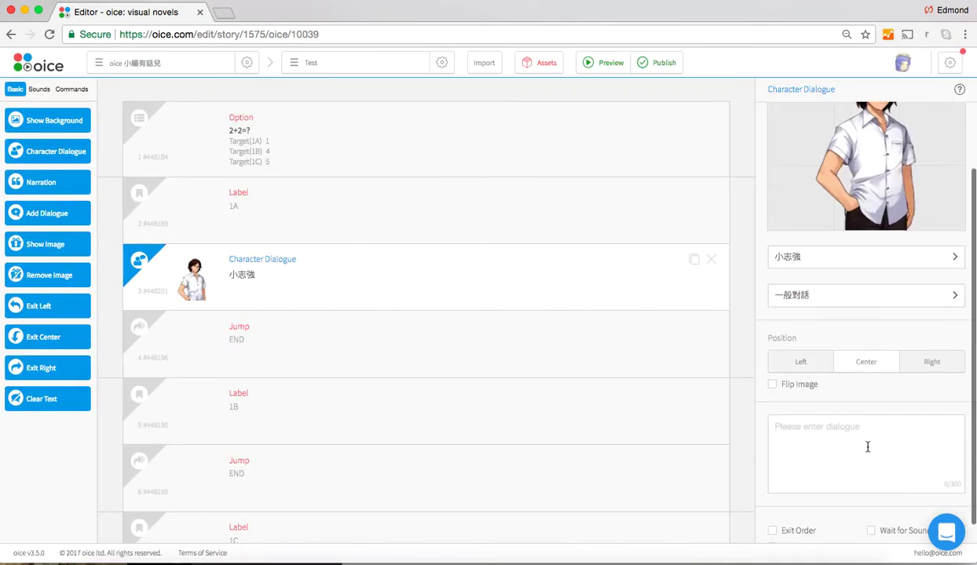
{"action": "left_click", "coordinate": [825, 413]}
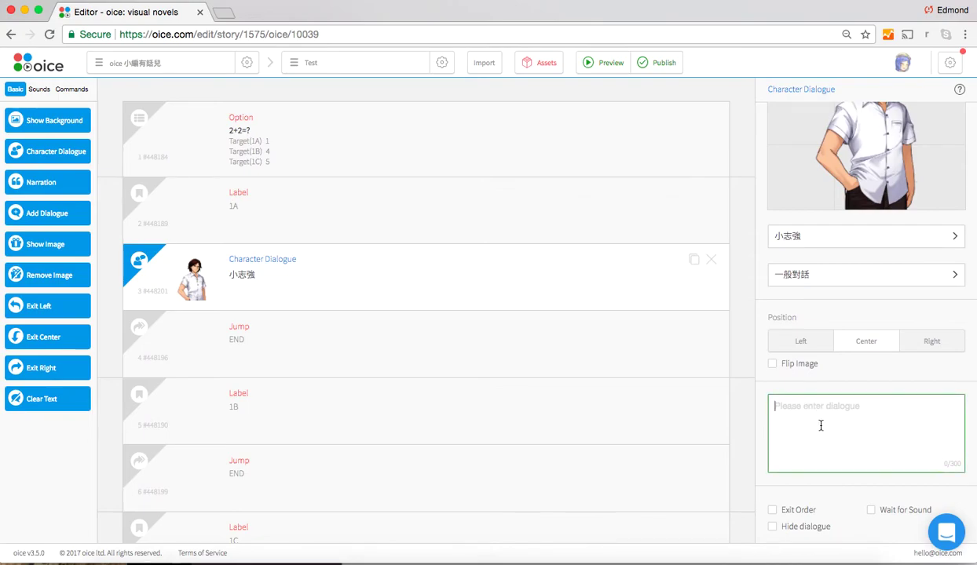
{"action": "type", "text": "Yes"}
Duplicate the 1A branch's Character Dialogue block and move the copy directly below the 1B label
{"action": "left_click", "coordinate": [694, 260]}
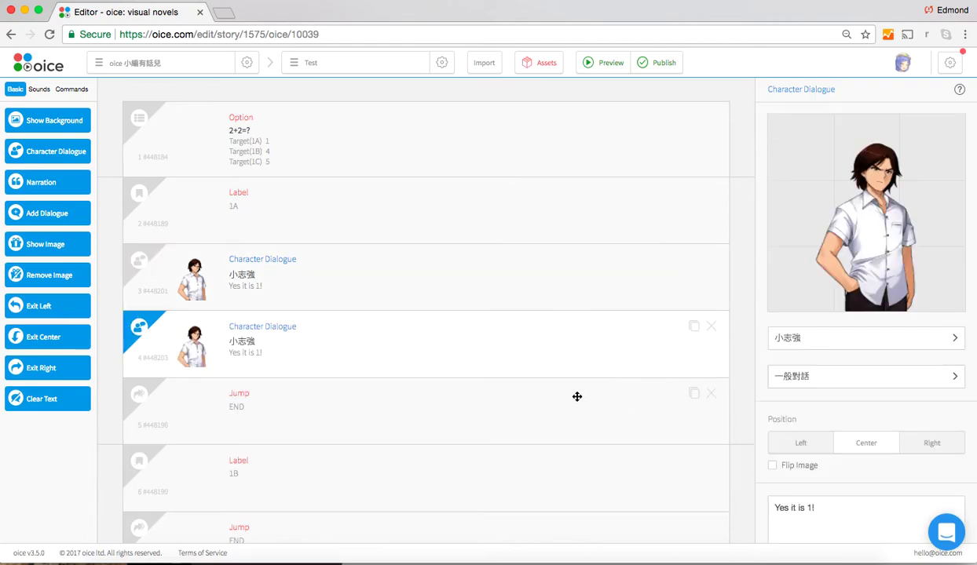
{"action": "scroll", "coordinate": [577, 397], "scroll_direction": "down", "scroll_amount": 2}
{"action": "left_click_drag", "start_coordinate": [467, 210], "coordinate": [487, 348]}
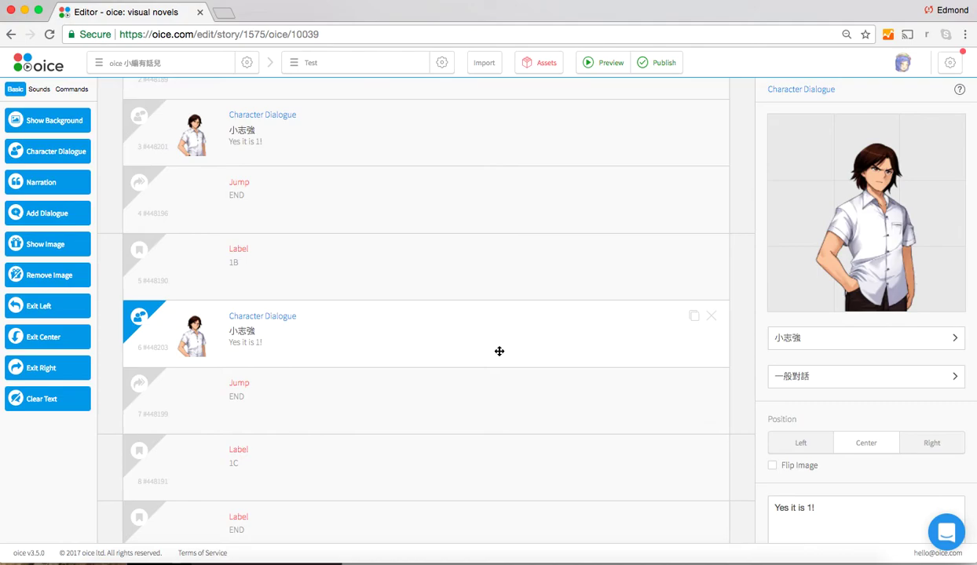
{"action": "scroll", "coordinate": [499, 351], "scroll_direction": "up", "scroll_amount": 2}
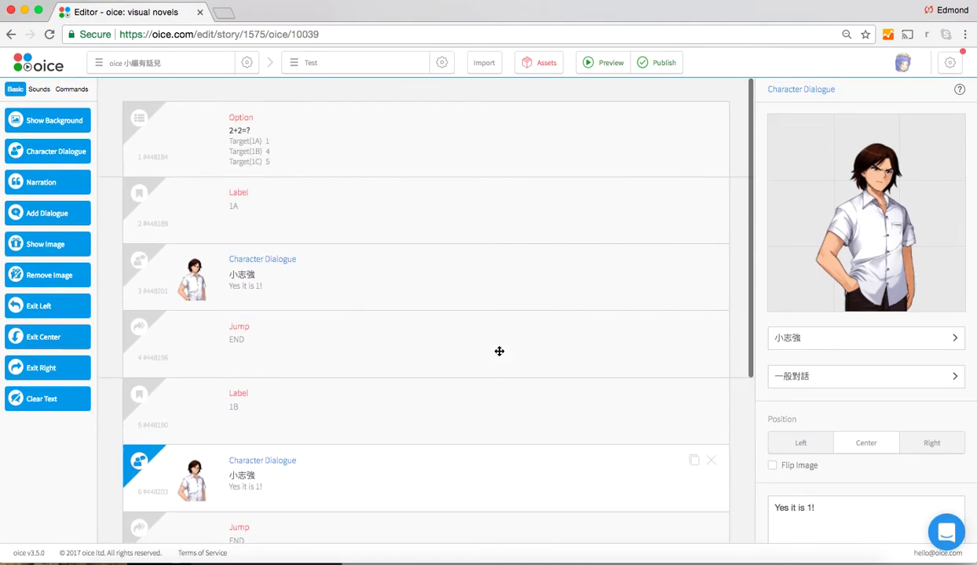
Change the dialogue of the block under label 1B to "Yes it is 4 must be correct!"
{"action": "scroll", "coordinate": [499, 351], "scroll_direction": "down", "scroll_amount": 4}
{"action": "left_click", "coordinate": [839, 516]}
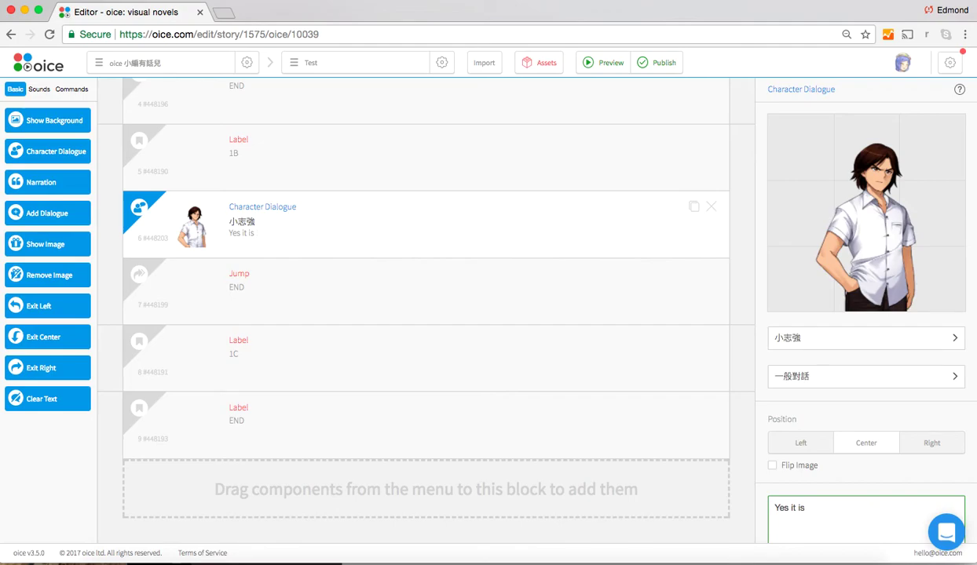
{"action": "type", "text": "Yes it is 4 must be correct!"}
Duplicate the 1B branch's Character Dialogue block and move the copy between the 1C and END labels
{"action": "left_click", "coordinate": [694, 207]}
{"action": "scroll", "coordinate": [503, 351], "scroll_direction": "down", "scroll_amount": 2}
{"action": "left_click_drag", "start_coordinate": [441, 228], "coordinate": [483, 371]}
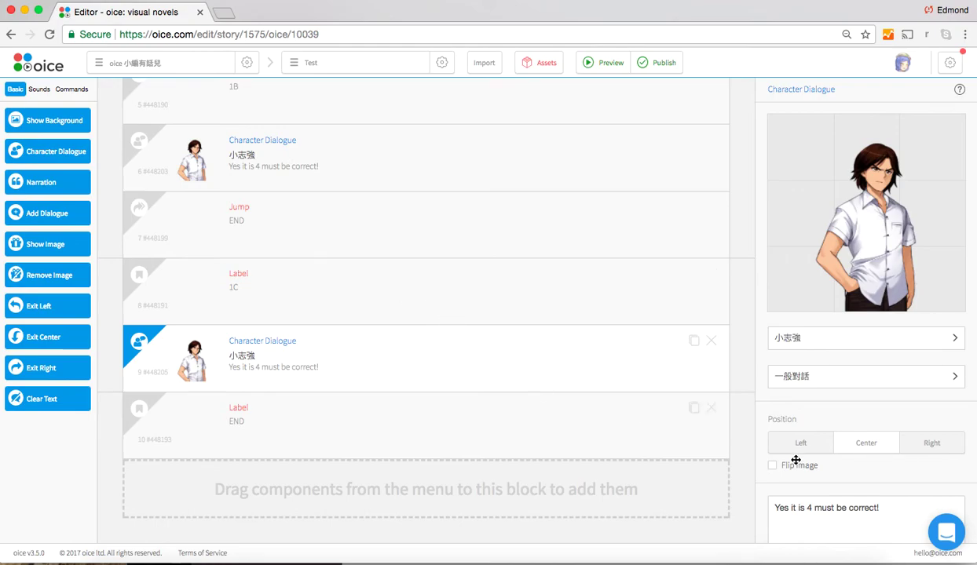
Change the dialogue of the block under label 1C to "Yes it is 5~"
{"action": "left_click", "coordinate": [894, 505]}
{"action": "left_click_drag", "start_coordinate": [894, 505], "coordinate": [806, 506]}
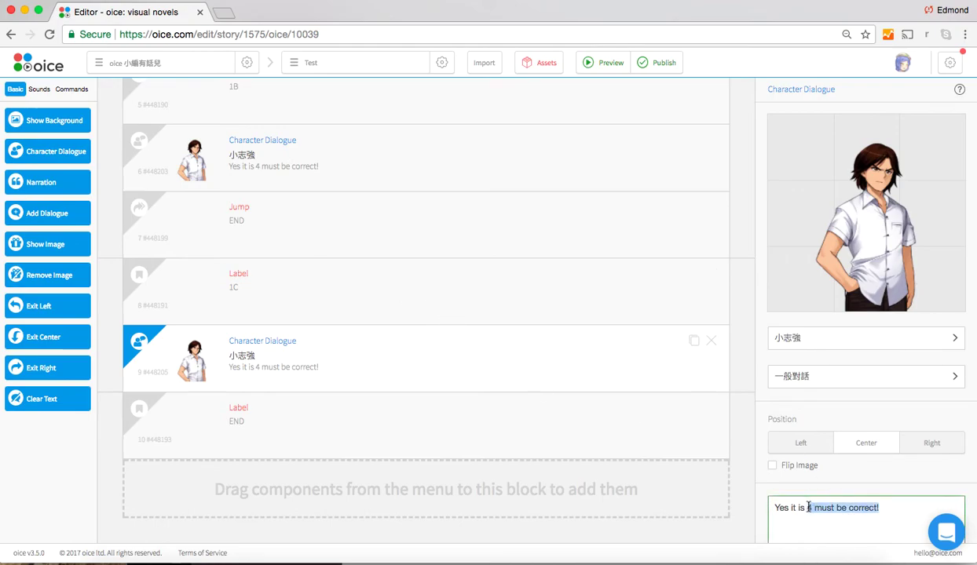
{"action": "type", "text": "5~"}
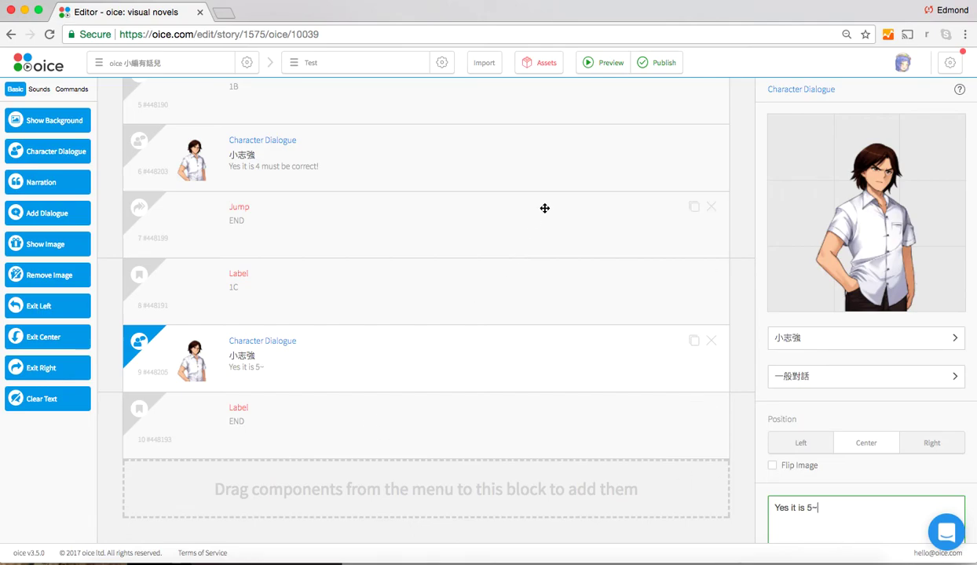
Play the preview of the Test oice and choose answer 1 to examine its branch
{"action": "scroll", "coordinate": [424, 355], "scroll_direction": "up", "scroll_amount": 5}
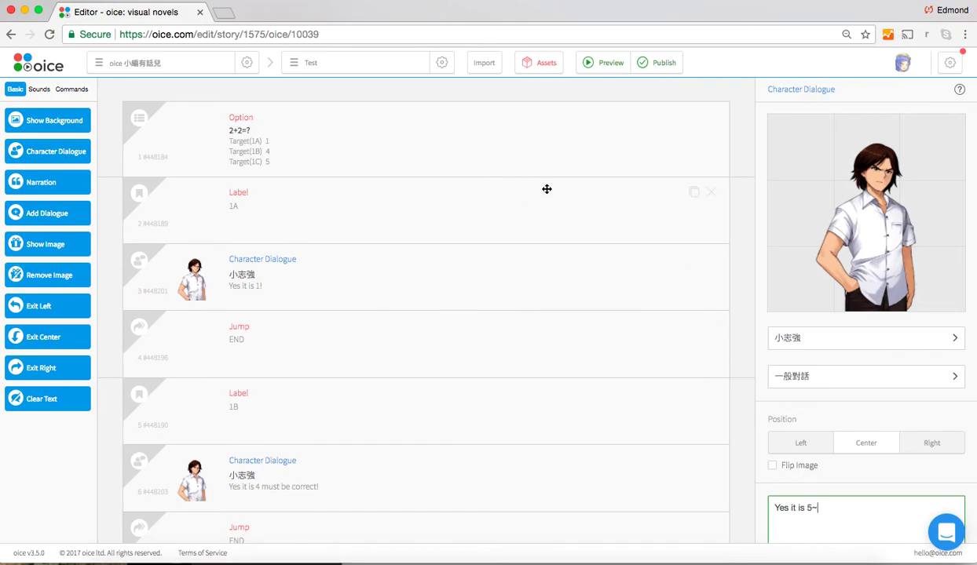
{"action": "left_click", "coordinate": [598, 69]}
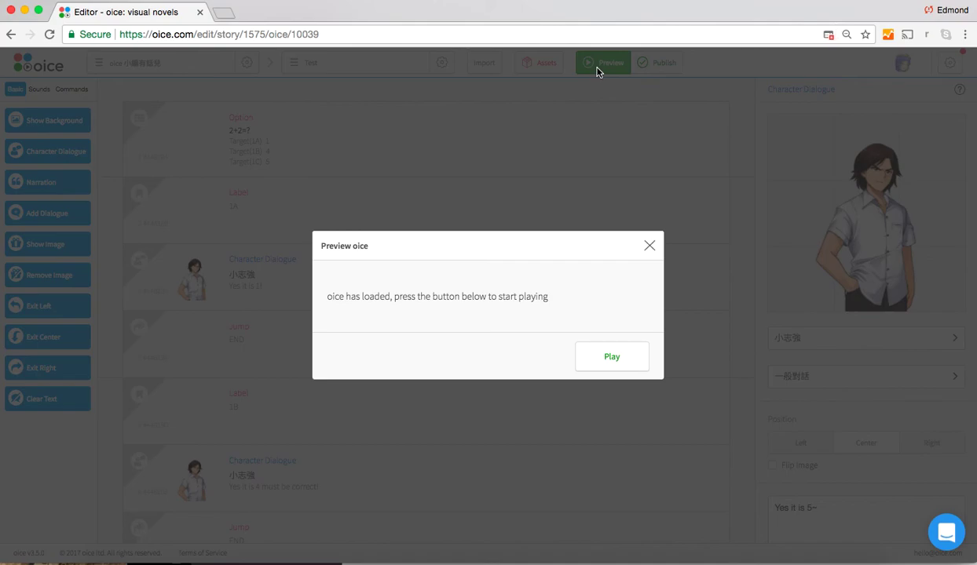
{"action": "left_click", "coordinate": [627, 357]}
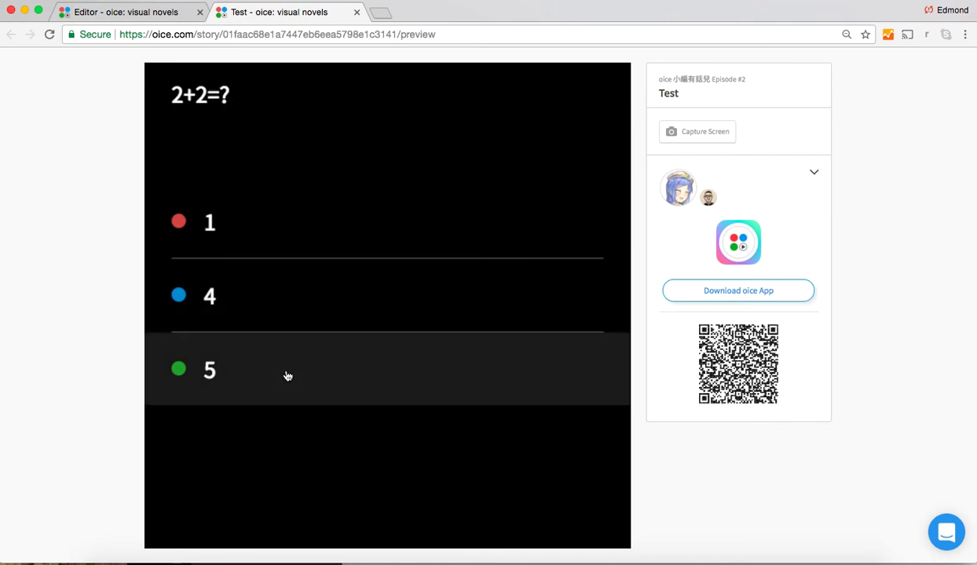
{"action": "left_click", "coordinate": [335, 232]}
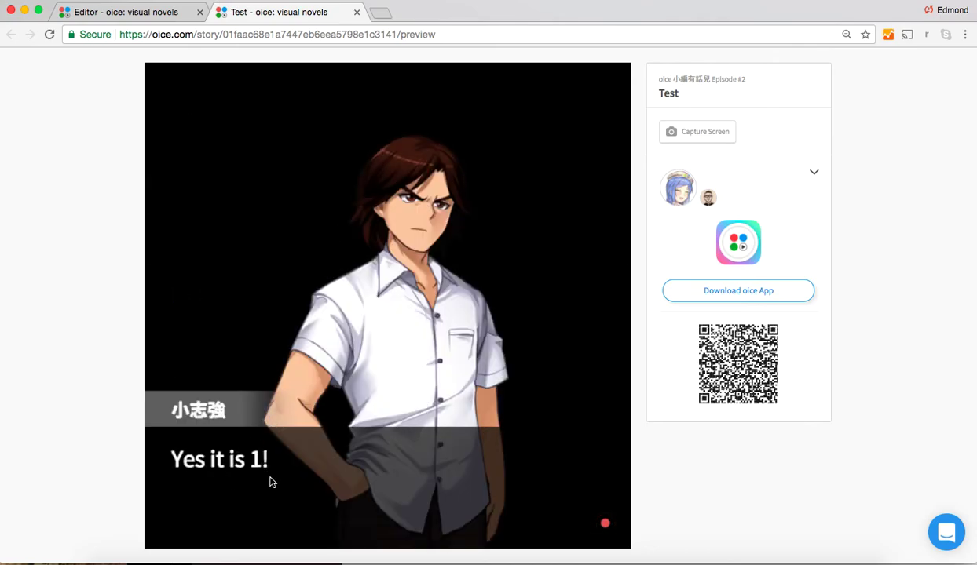
{"action": "left_click", "coordinate": [281, 234]}
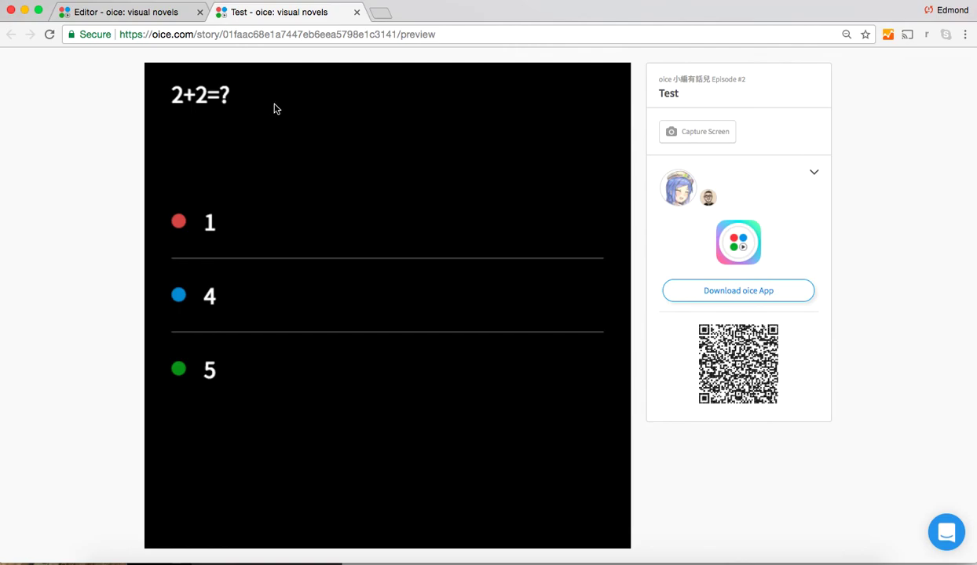
Play through the answer 4 branch of the 2+2=? preview, and restart it to examine the answer 5 branch
{"action": "left_click", "coordinate": [331, 303]}
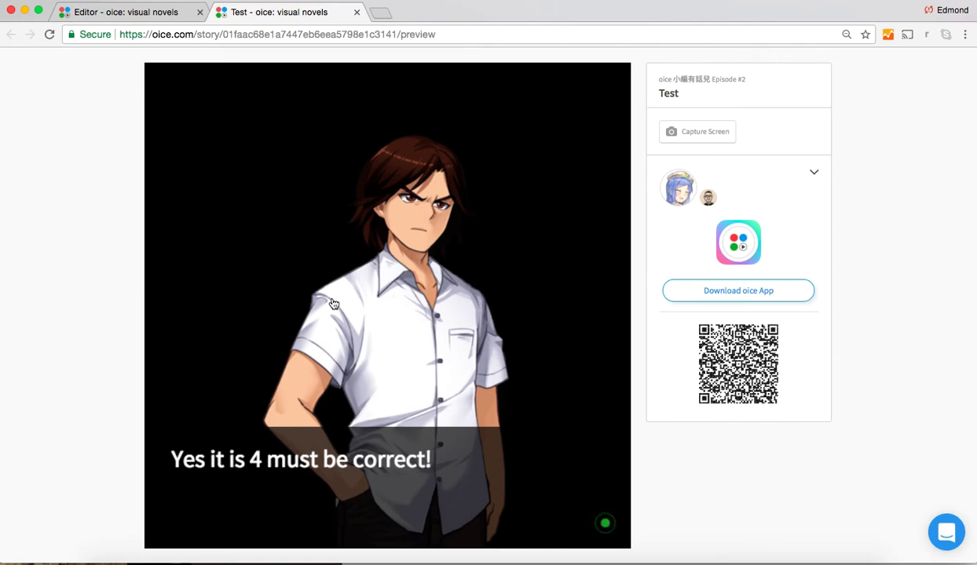
{"action": "left_click", "coordinate": [313, 293]}
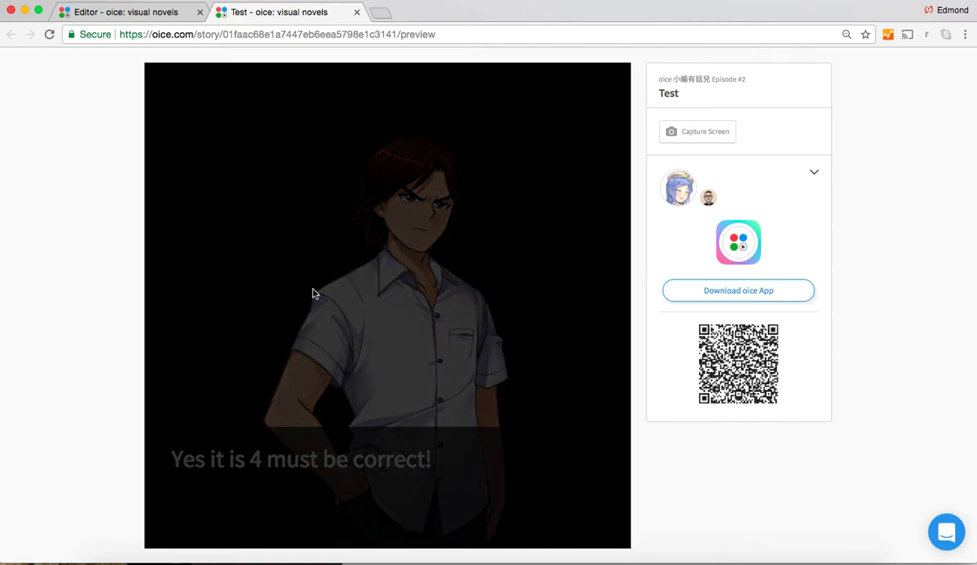
{"action": "left_click", "coordinate": [49, 35]}
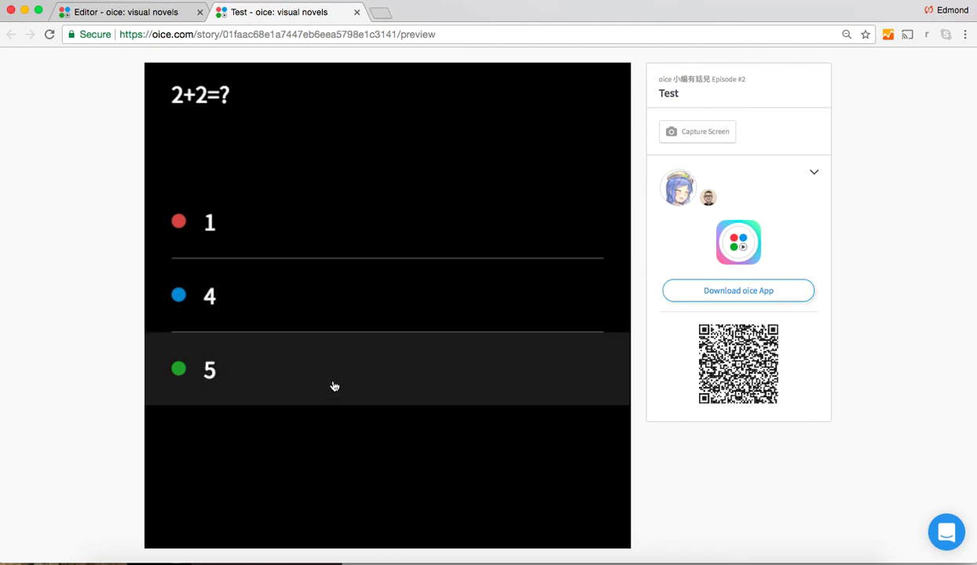
{"action": "left_click", "coordinate": [381, 373]}
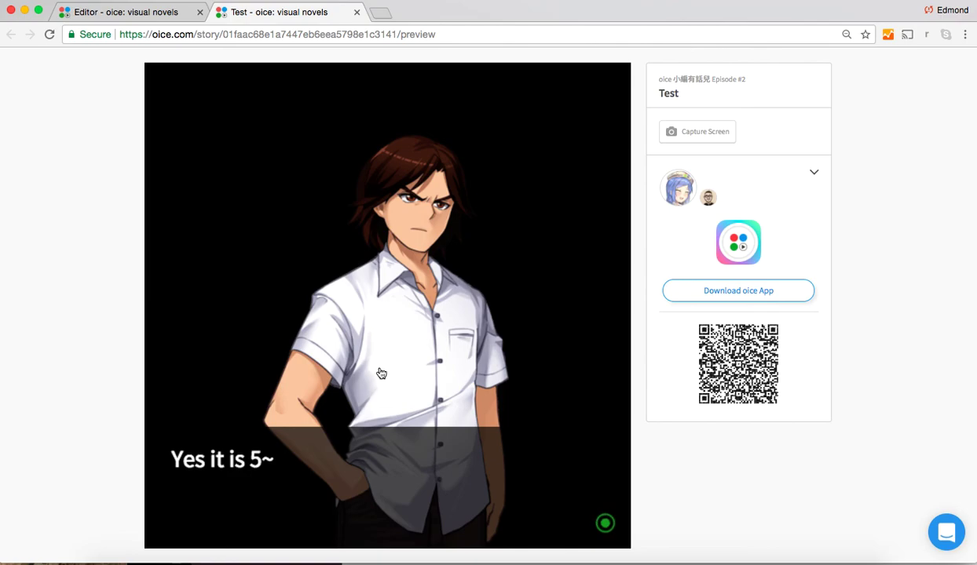
{"action": "left_click", "coordinate": [373, 354]}
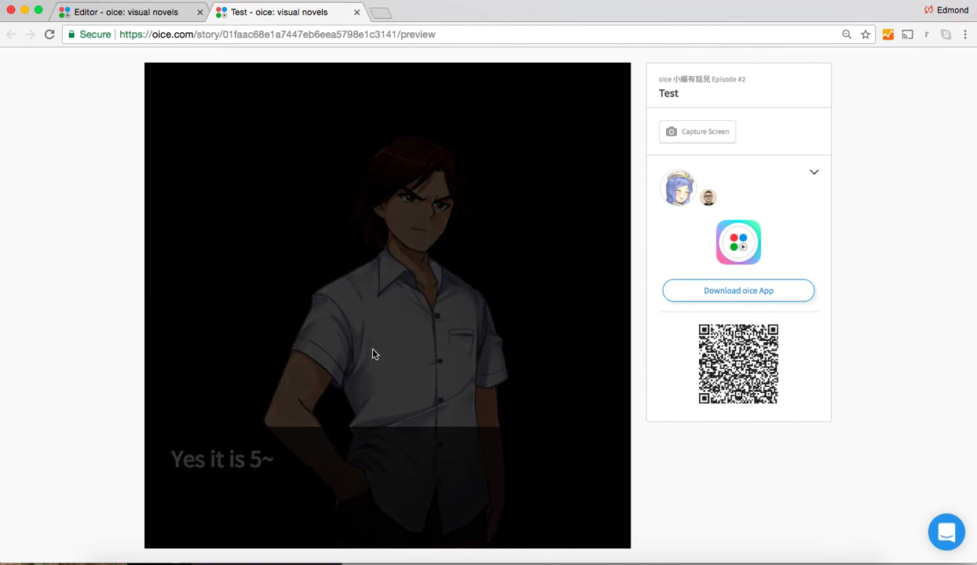
Return to the oice editor, dismiss the Preview oice dialog and open the support conversations with oice
{"action": "left_click", "coordinate": [130, 18]}
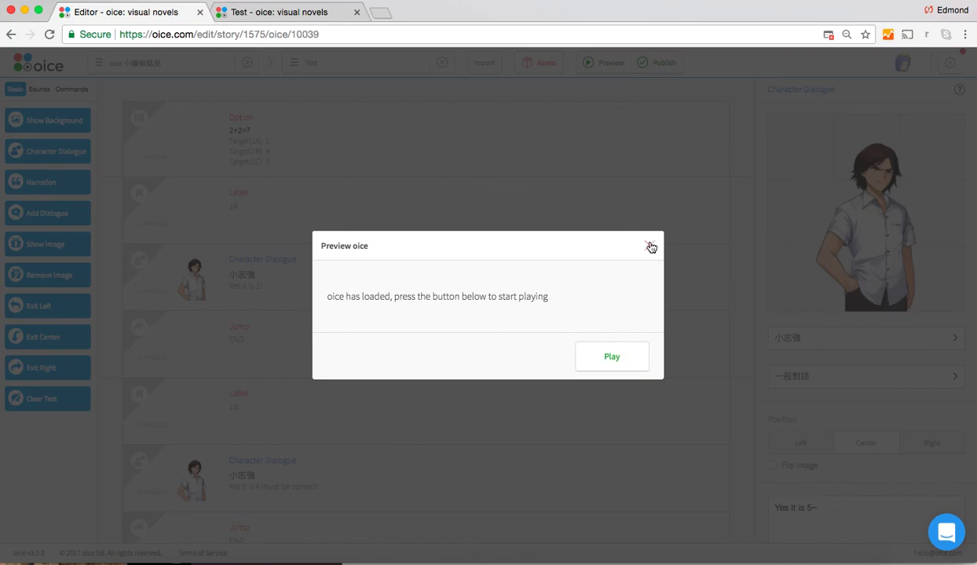
{"action": "left_click", "coordinate": [650, 246]}
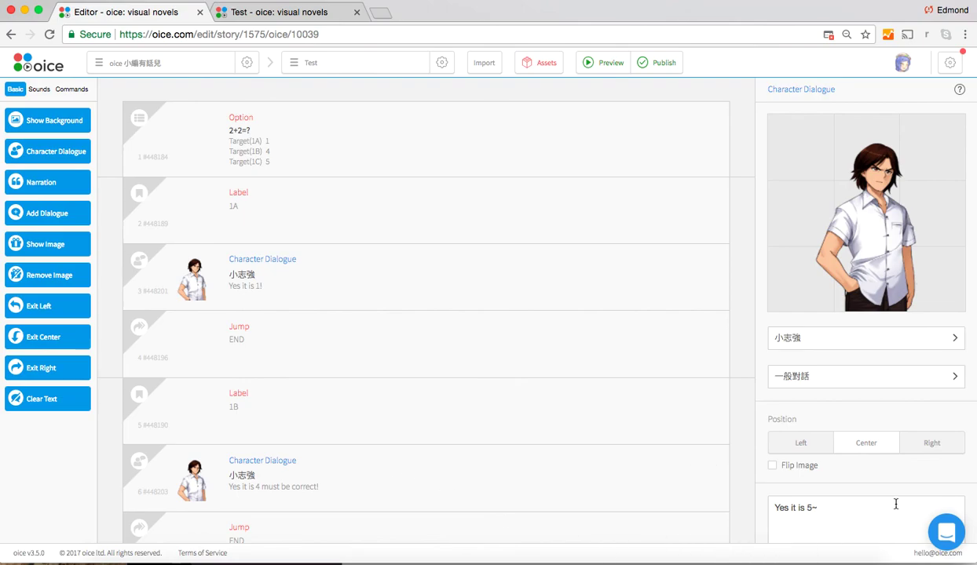
{"action": "left_click", "coordinate": [943, 539]}
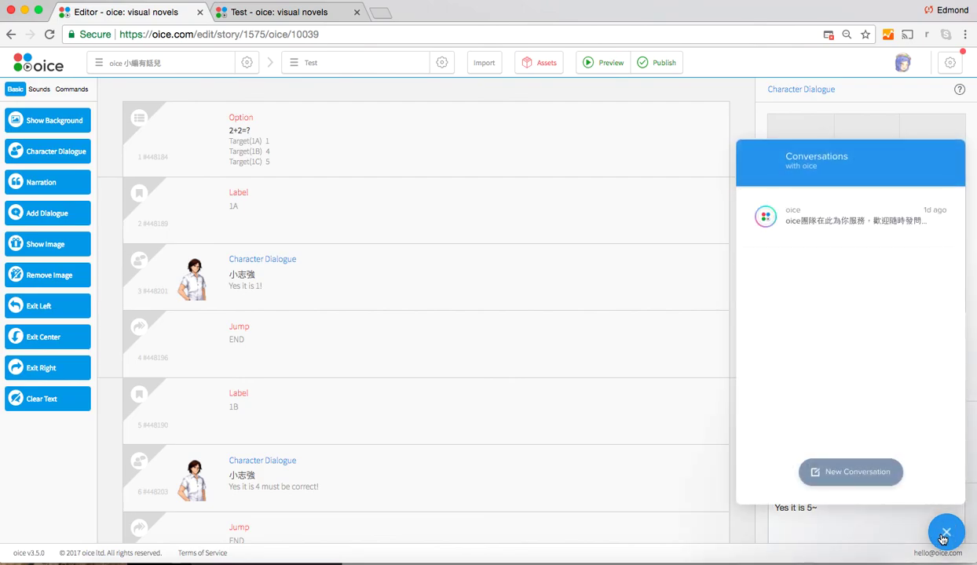